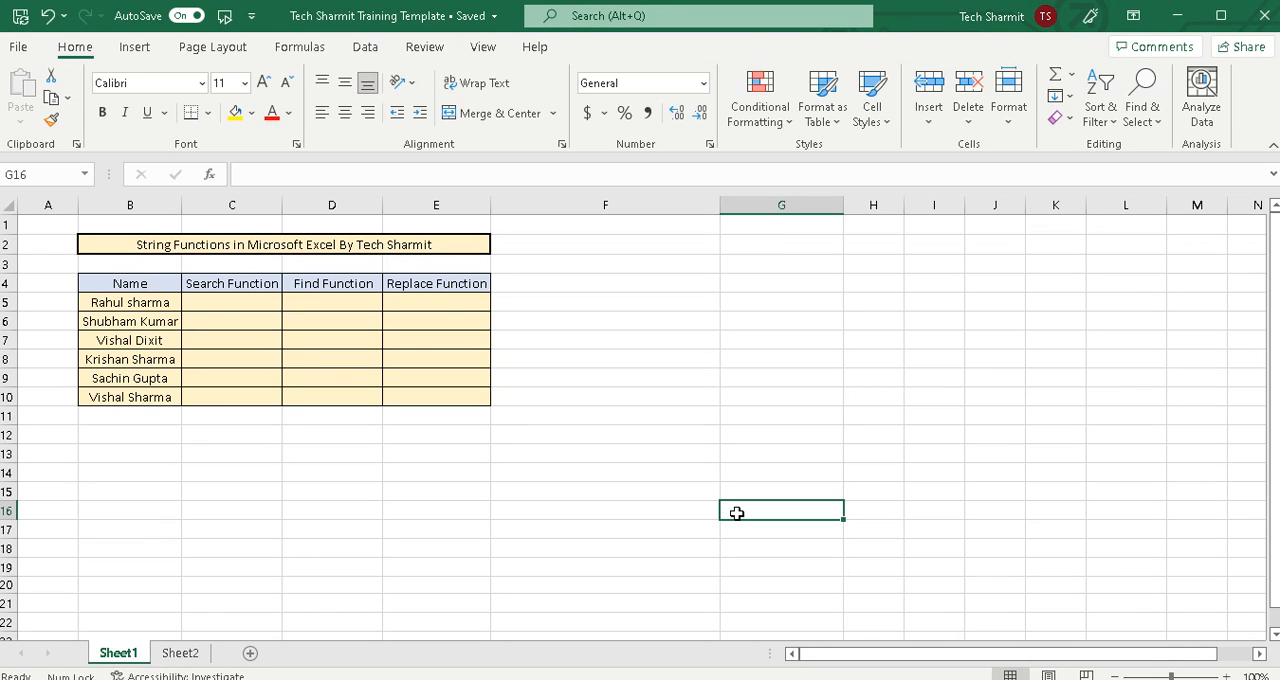
left_click(168, 290)
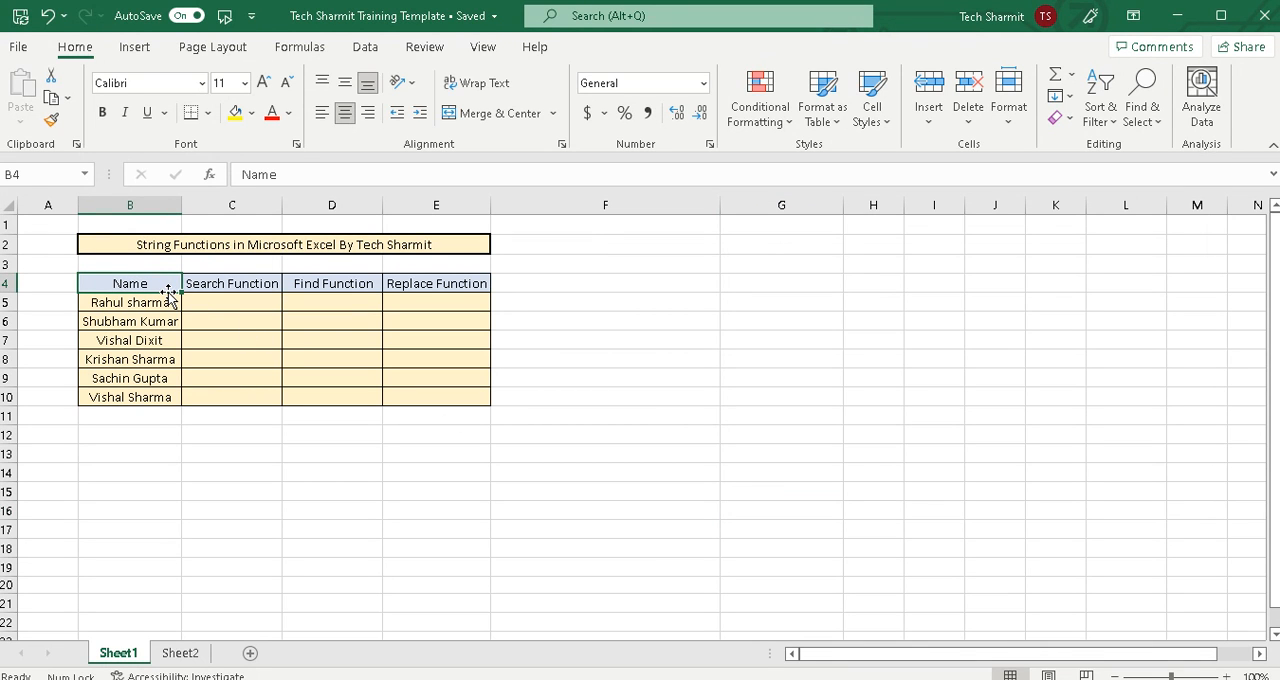
left_click(222, 288)
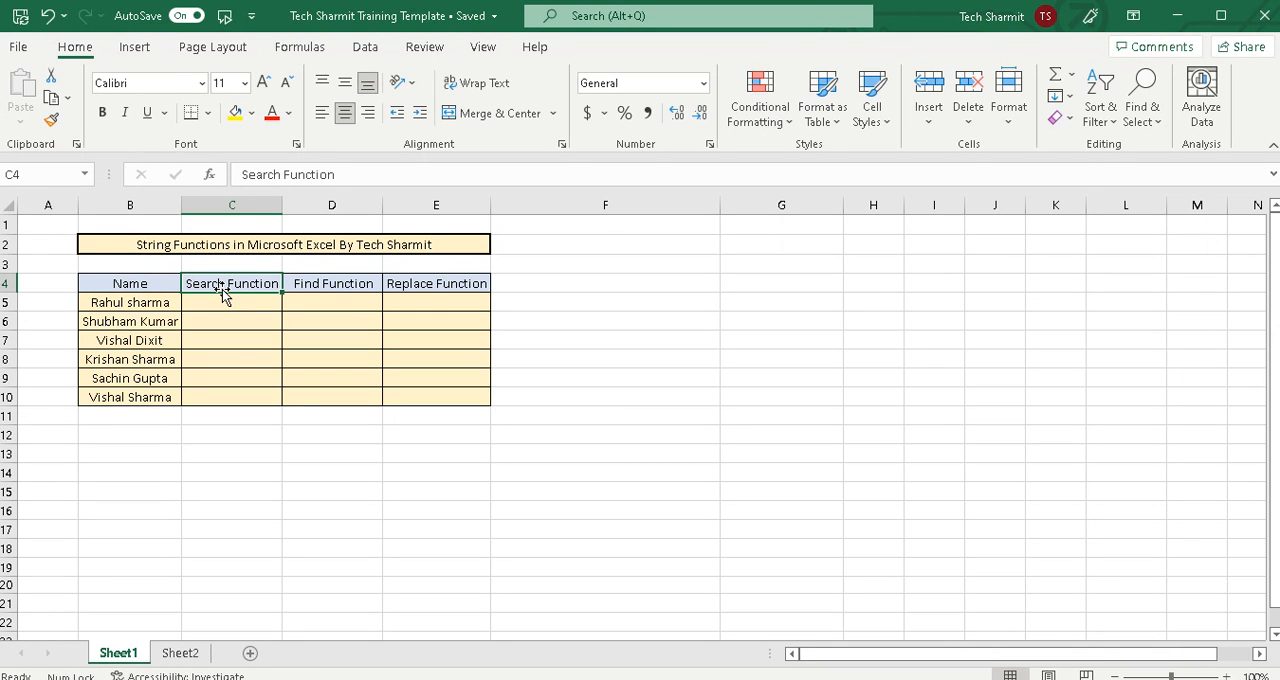
left_click(331, 284)
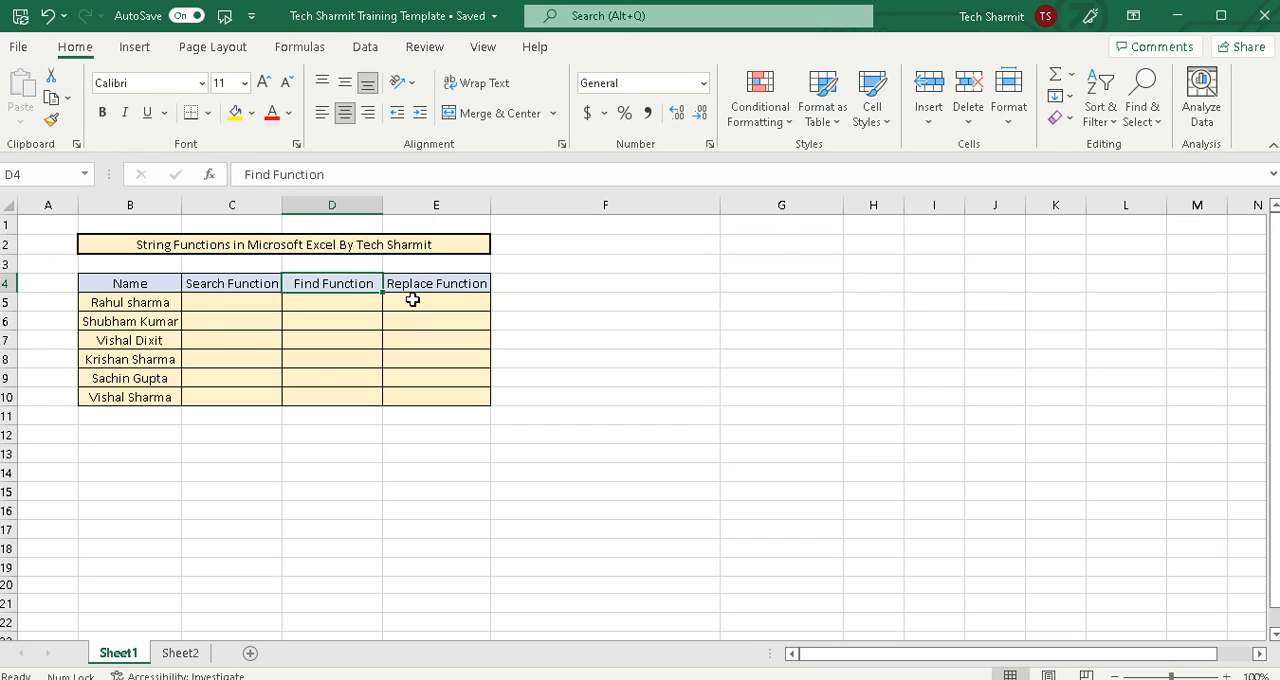
left_click(371, 336)
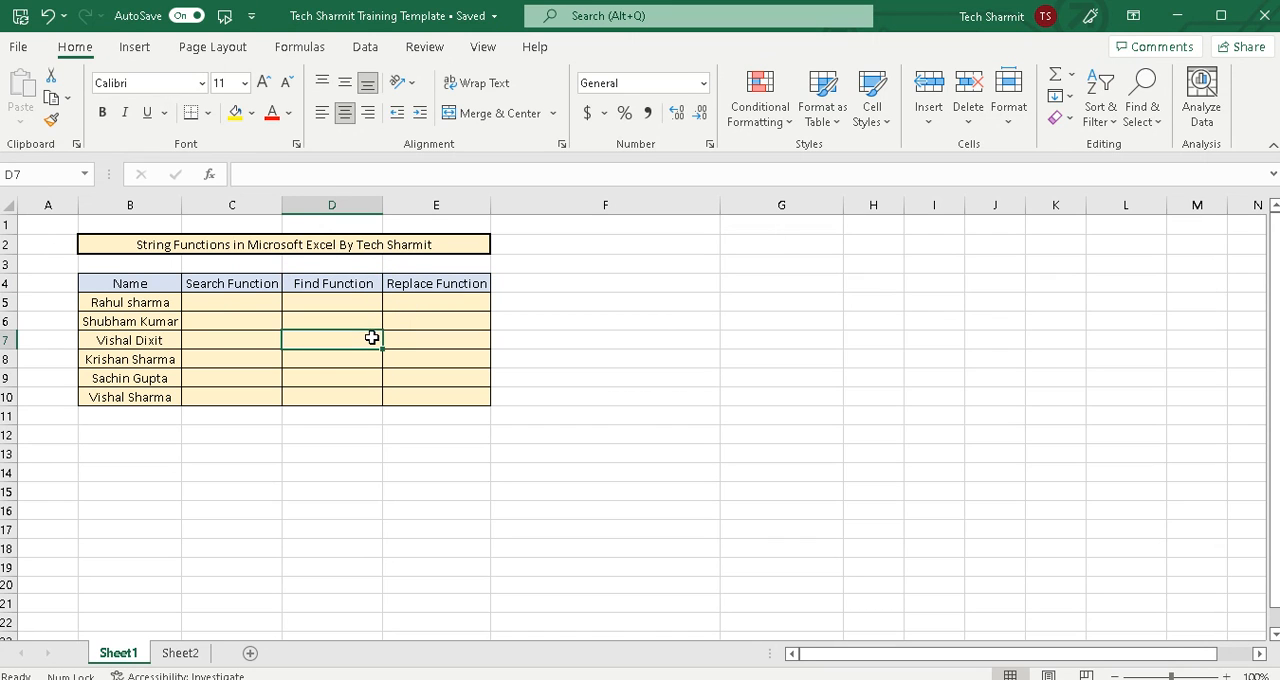
Enter the formula =SEARCH("ul",B5,1) in cell C5 of the Search Function column
left_click(215, 302)
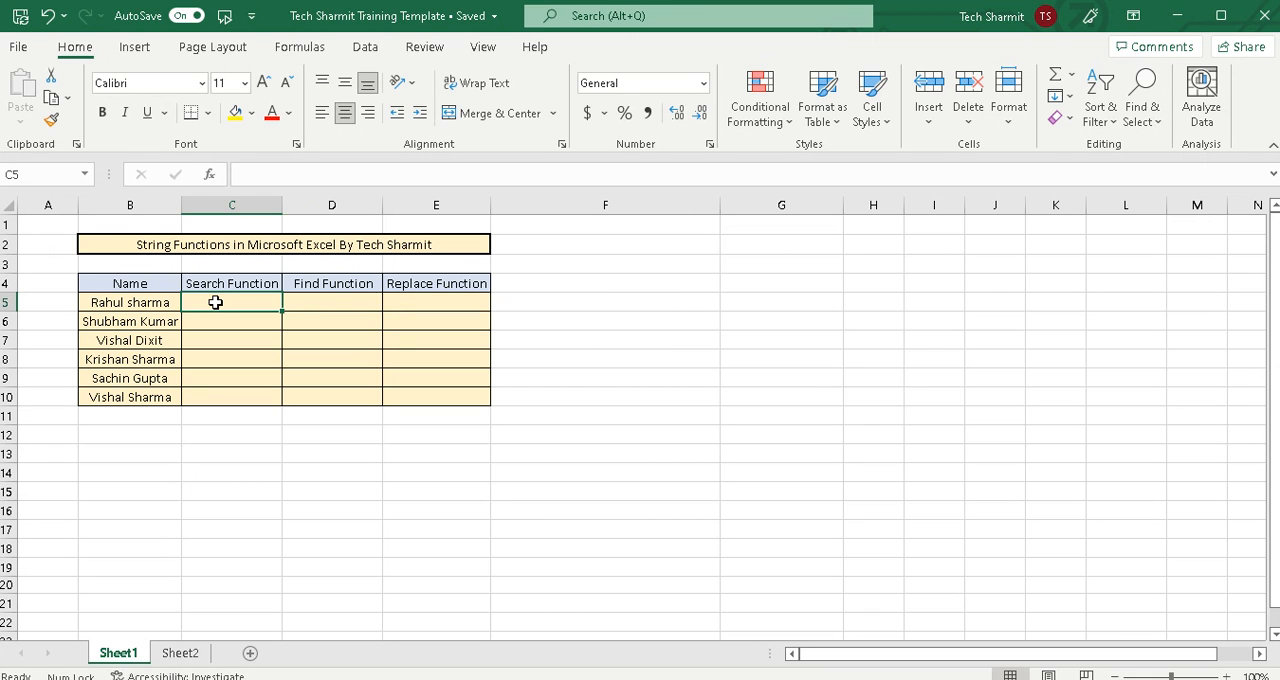
type("=")
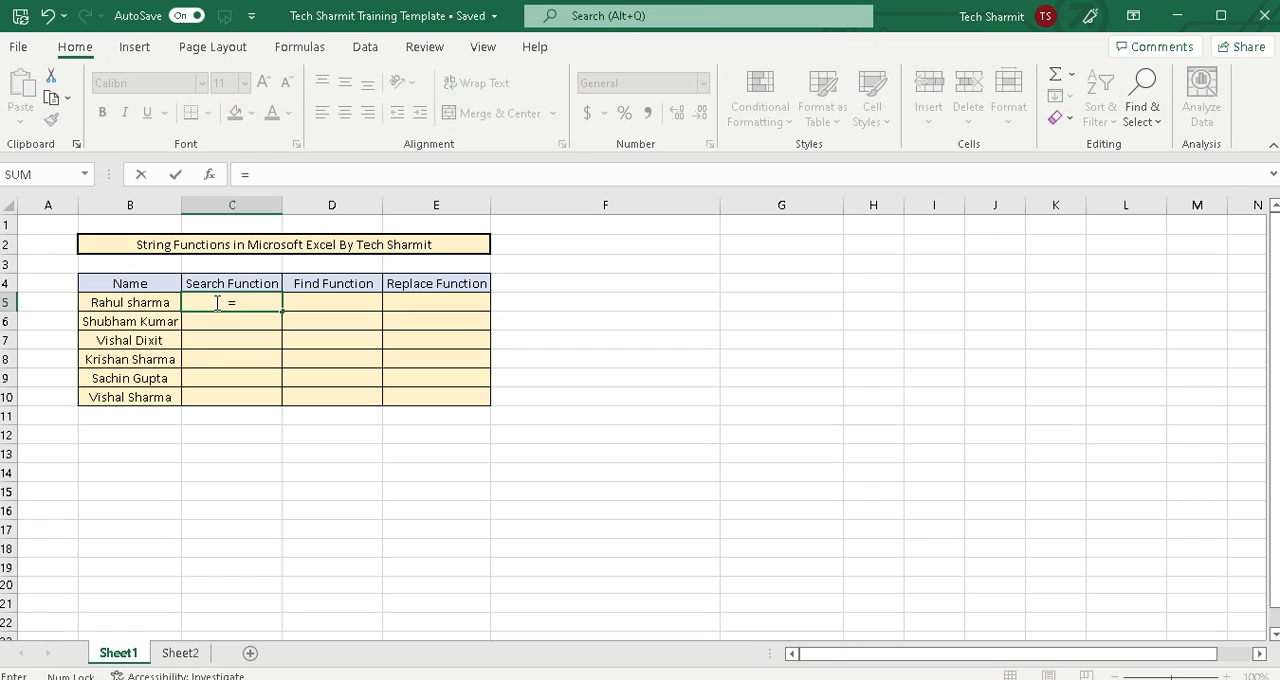
type("Search(")
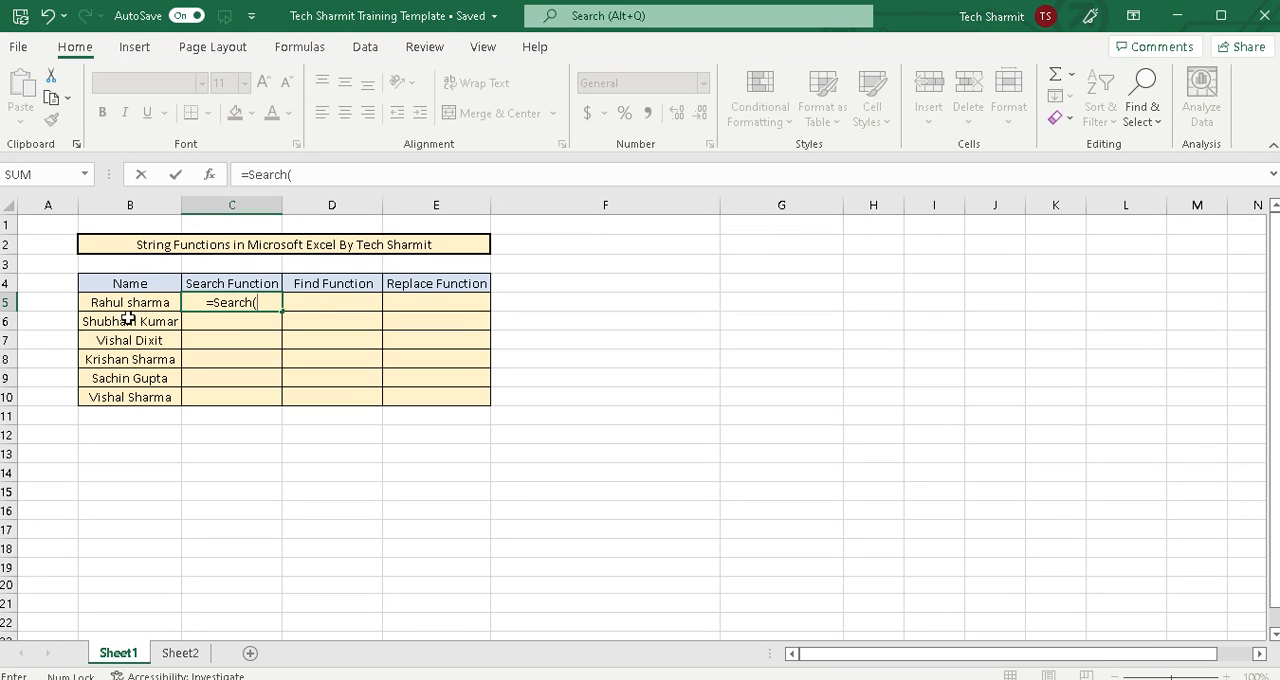
type("\"ul\"")
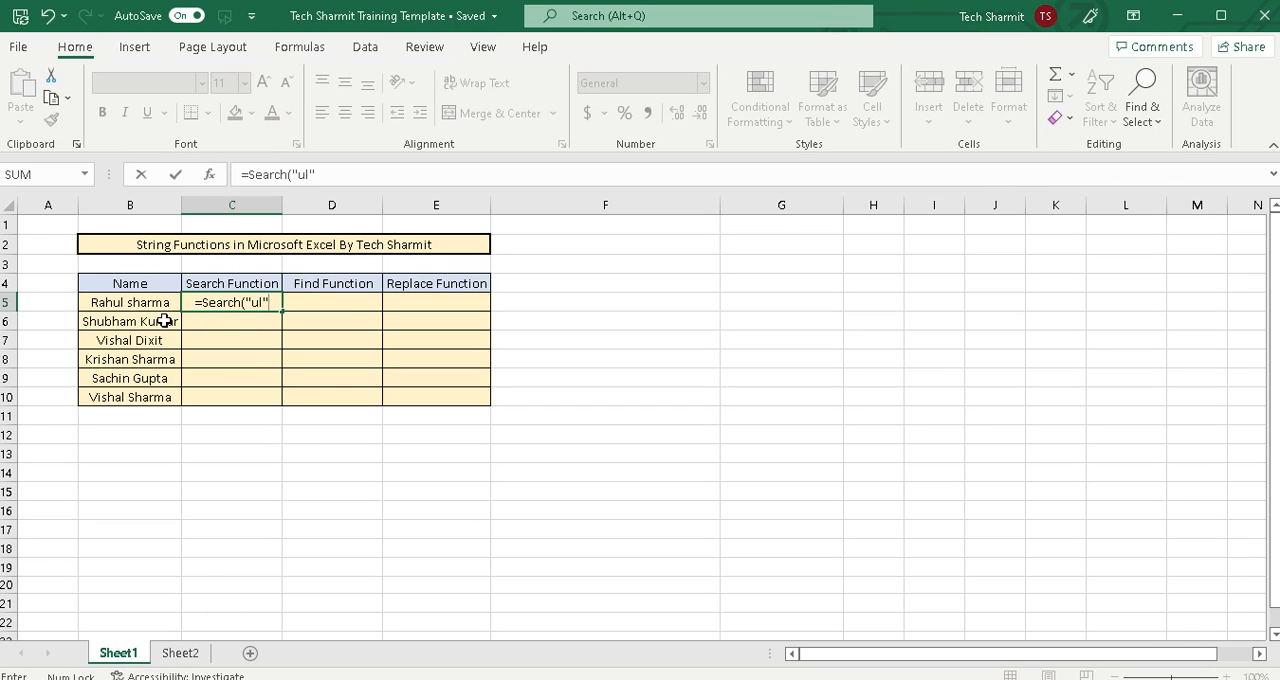
type(",")
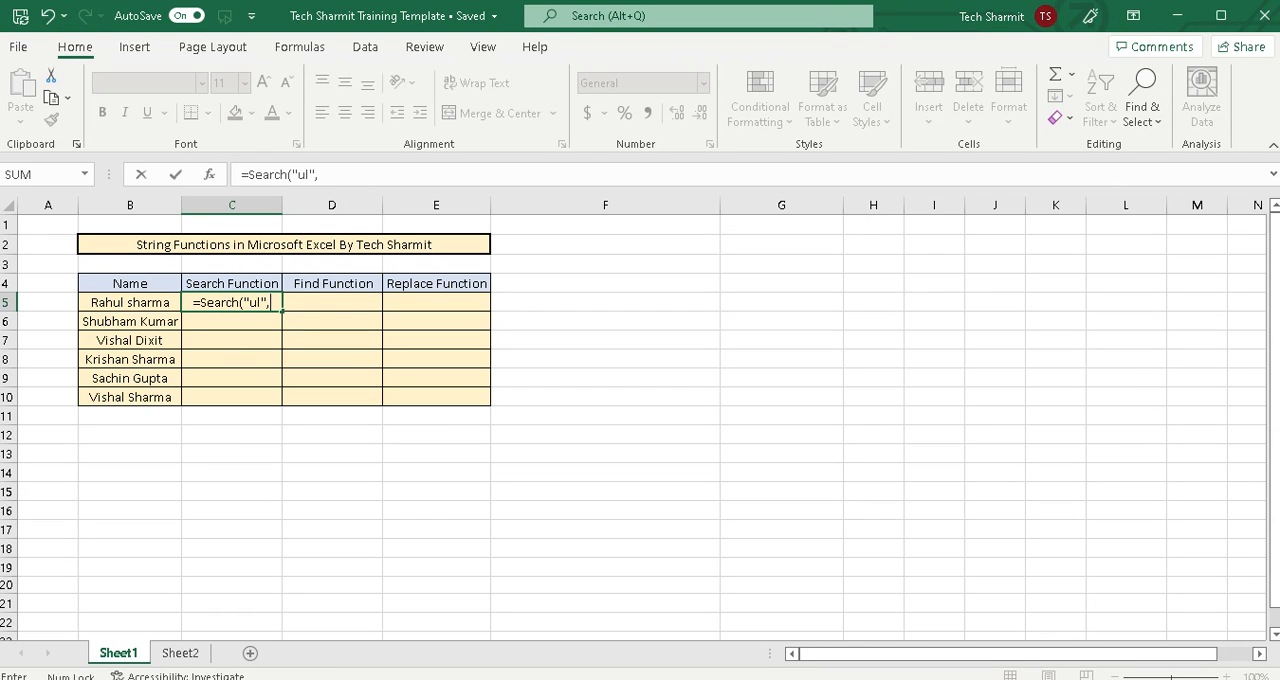
left_click(124, 304)
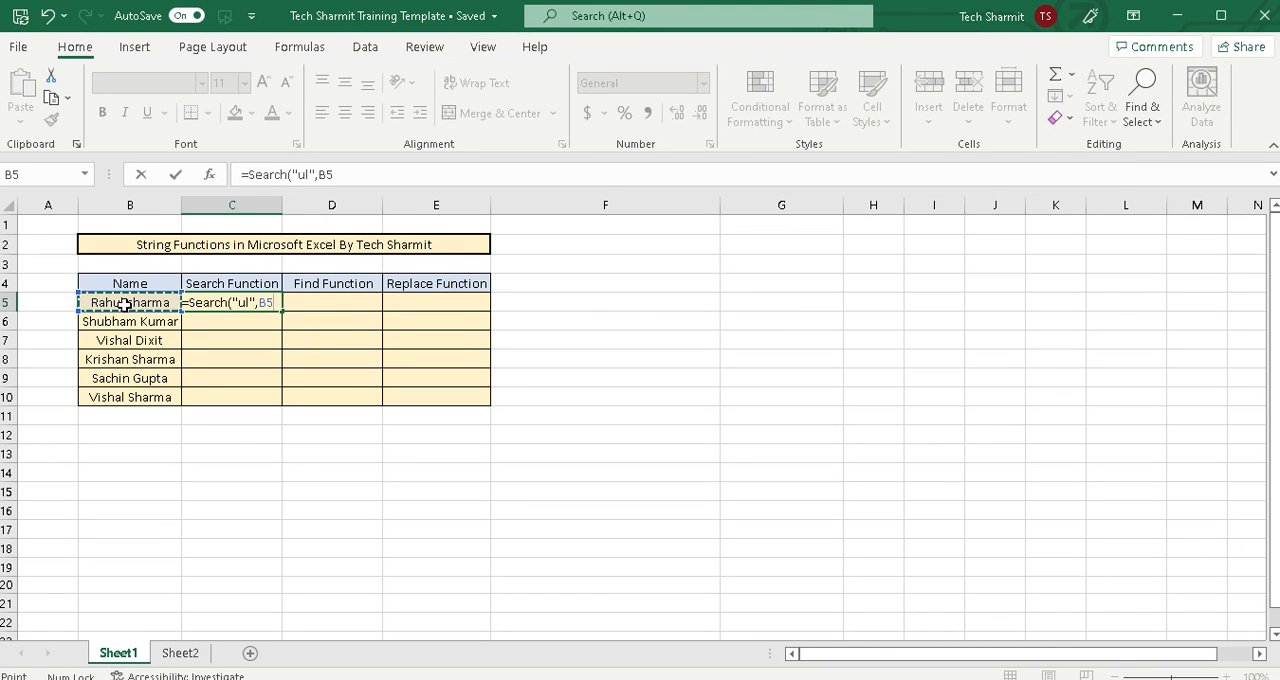
type(",1)")
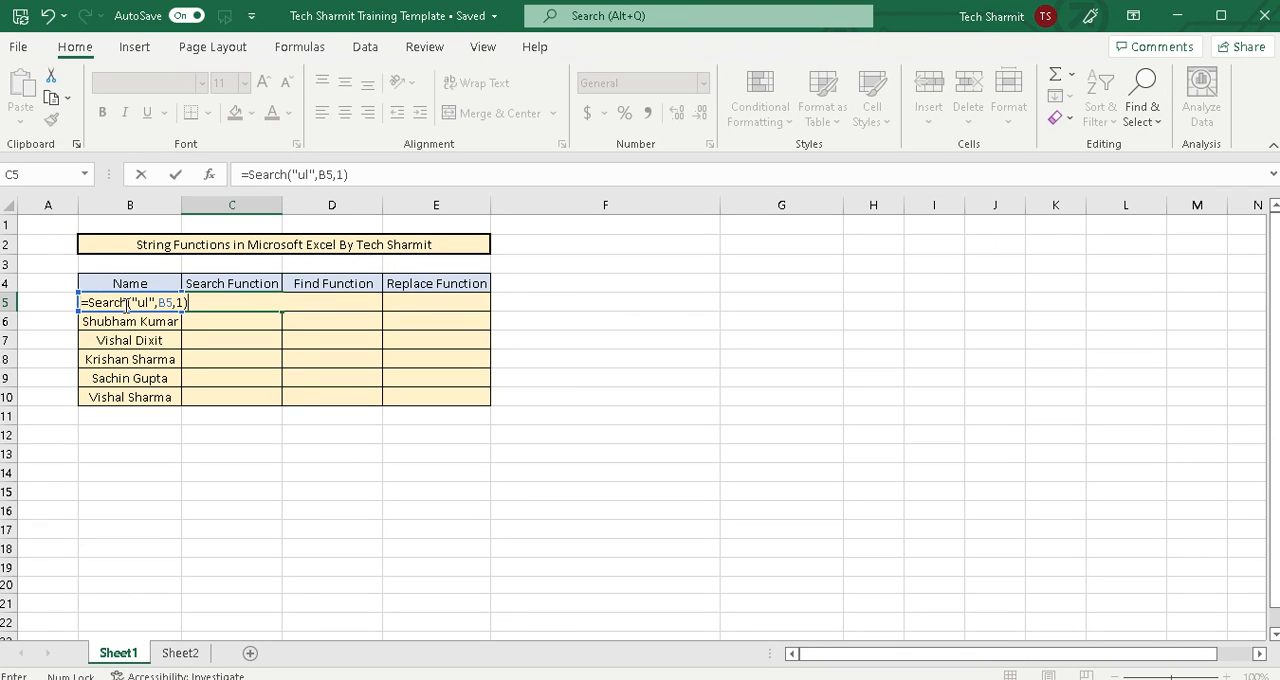
key("Return")
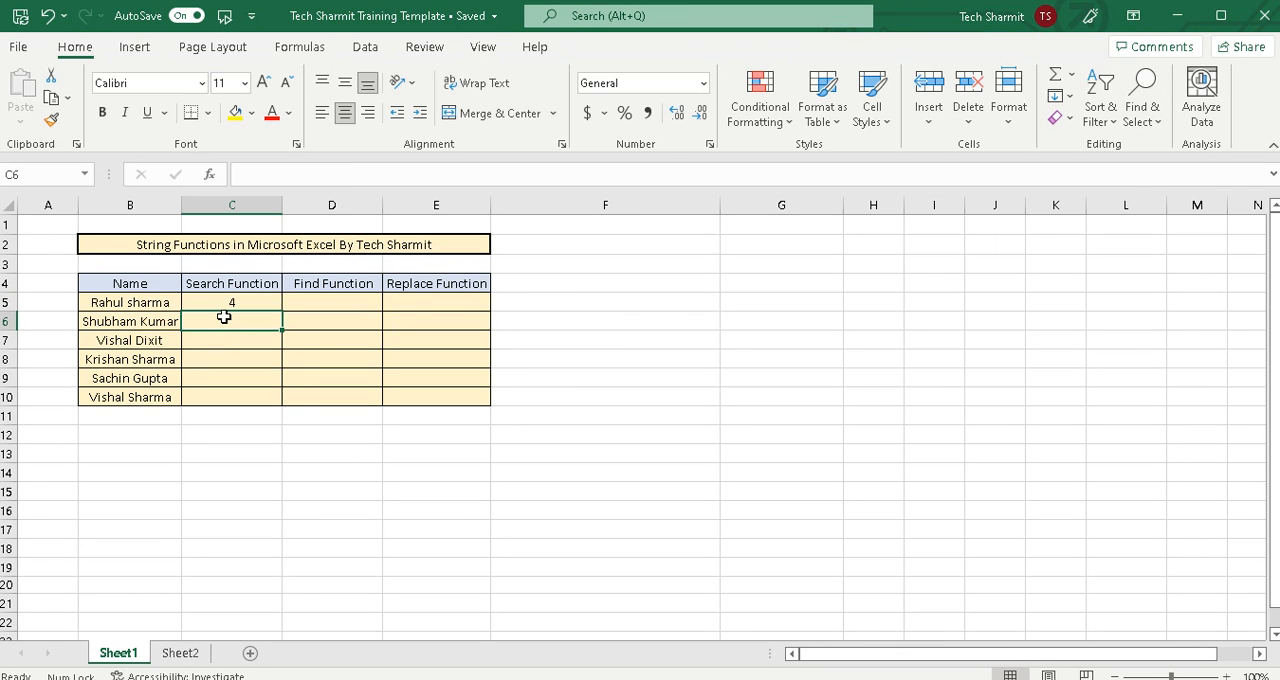
Fill the "ul" search formula from C5 down through C10 and inspect the filled cells
left_click(160, 318)
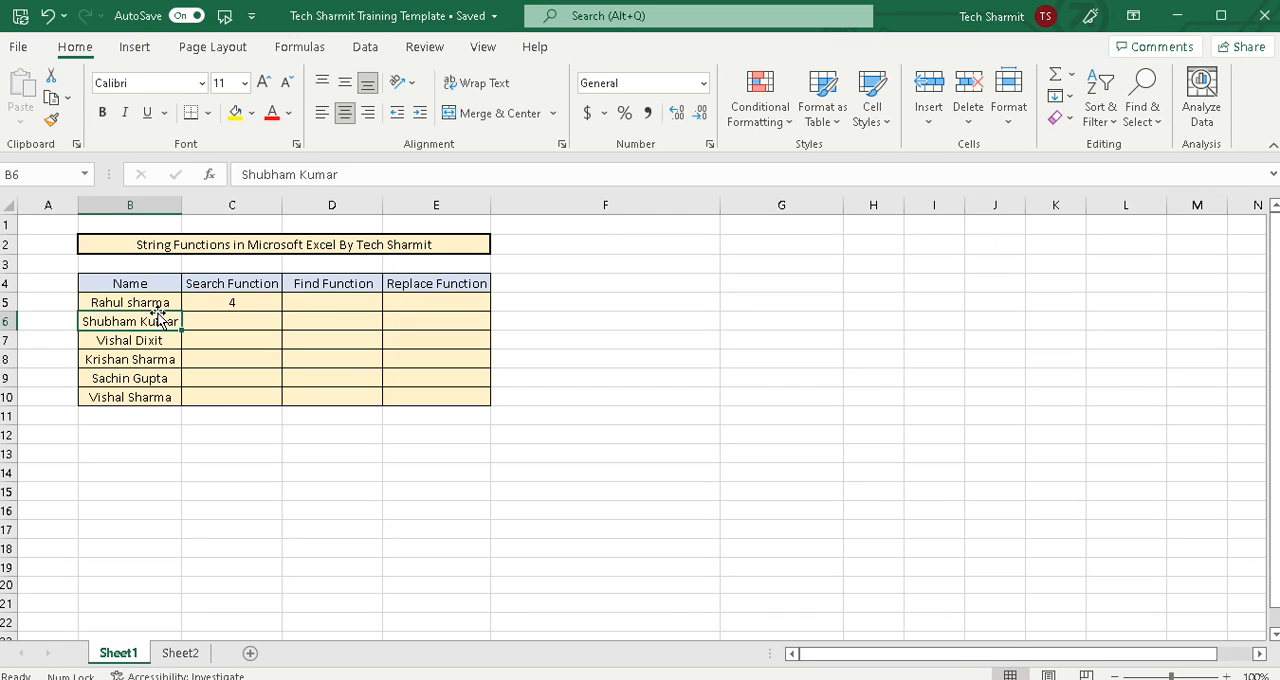
left_click(250, 304)
left_click_drag(283, 312, 288, 400)
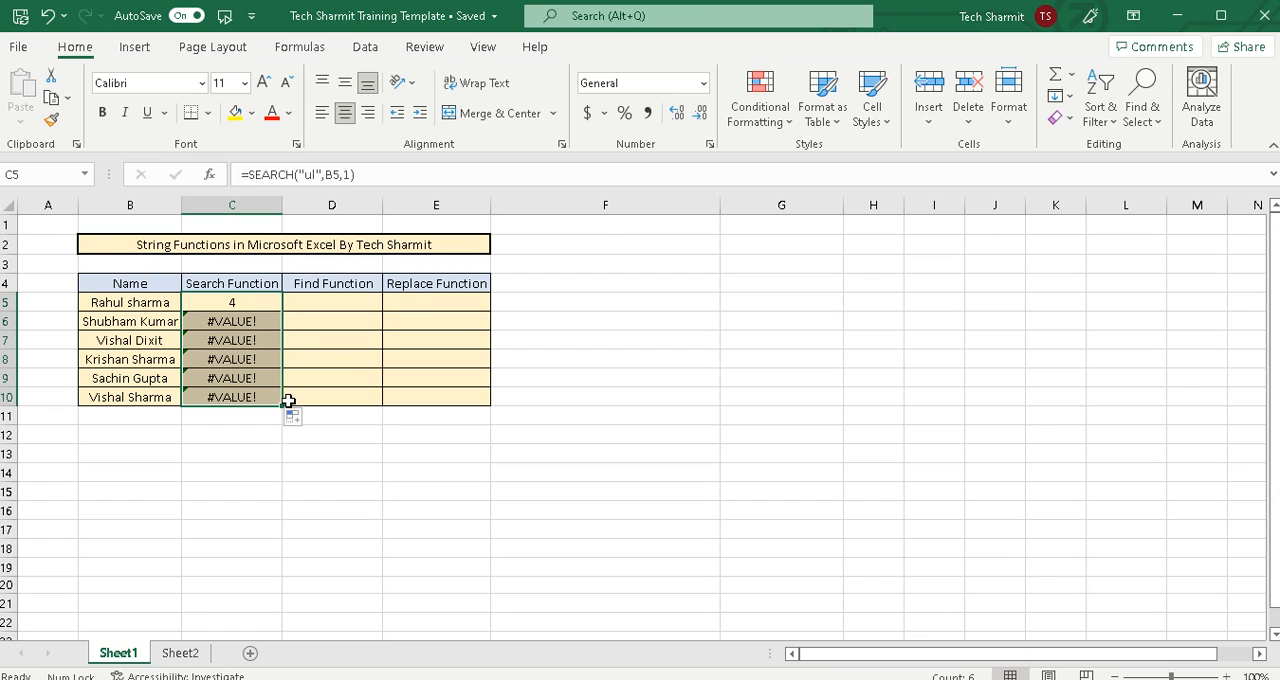
left_click(236, 324)
left_click(236, 306)
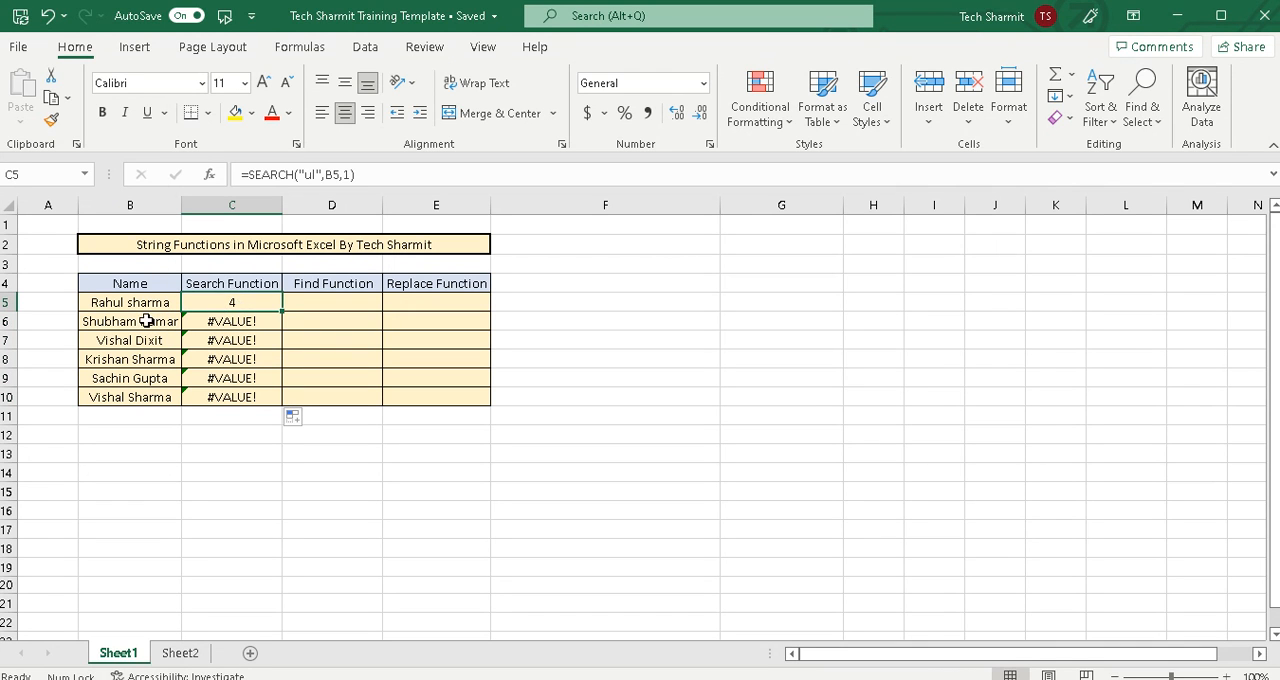
left_click(253, 338)
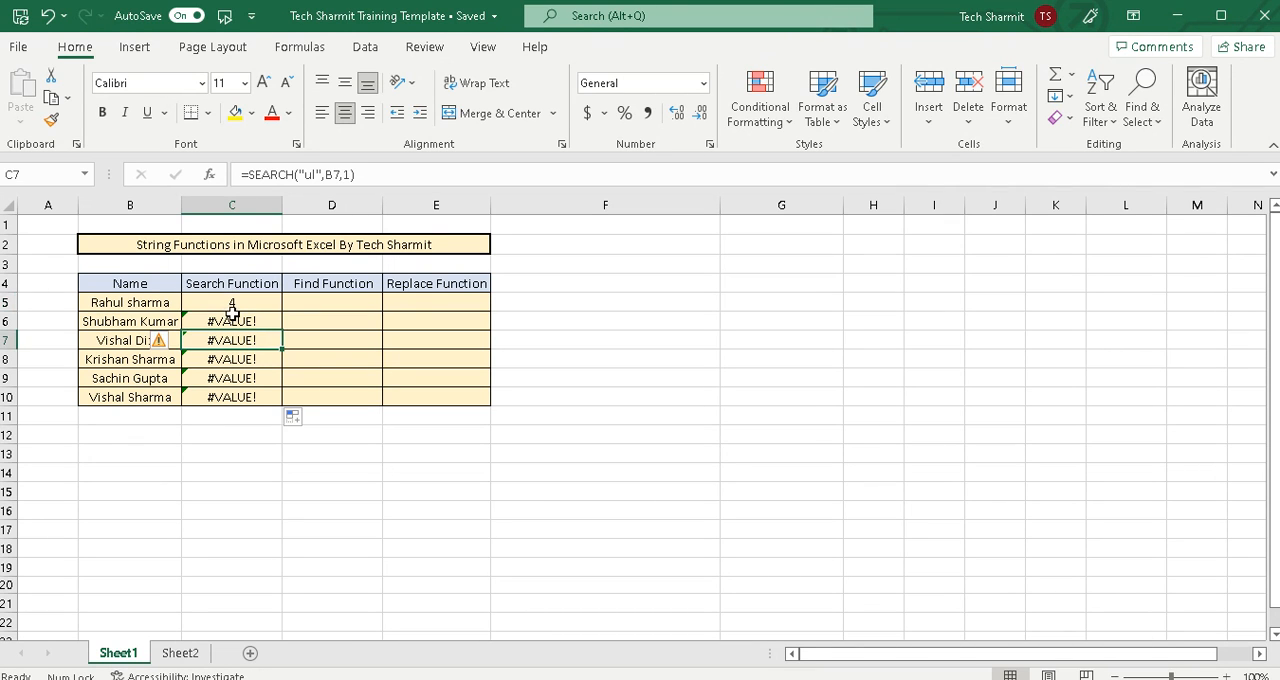
Show the formulas in the worksheet cells, and switch back to displaying their values
key("ctrl+grave")
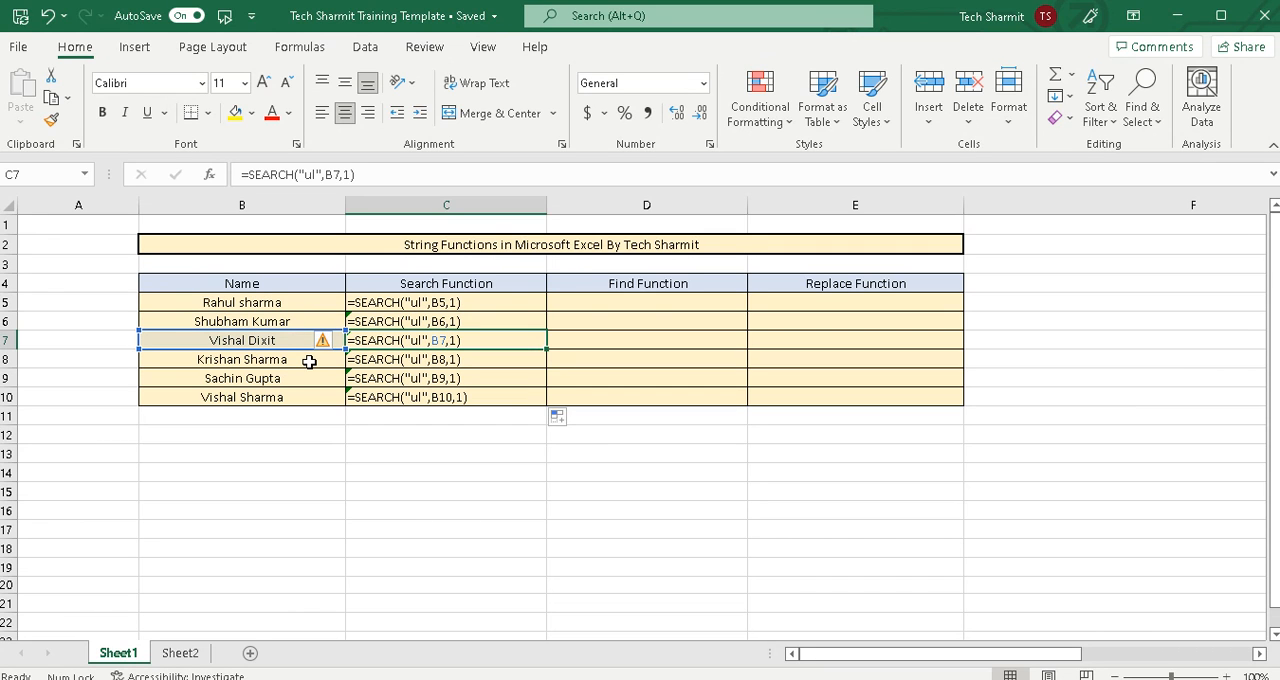
key("ctrl+grave")
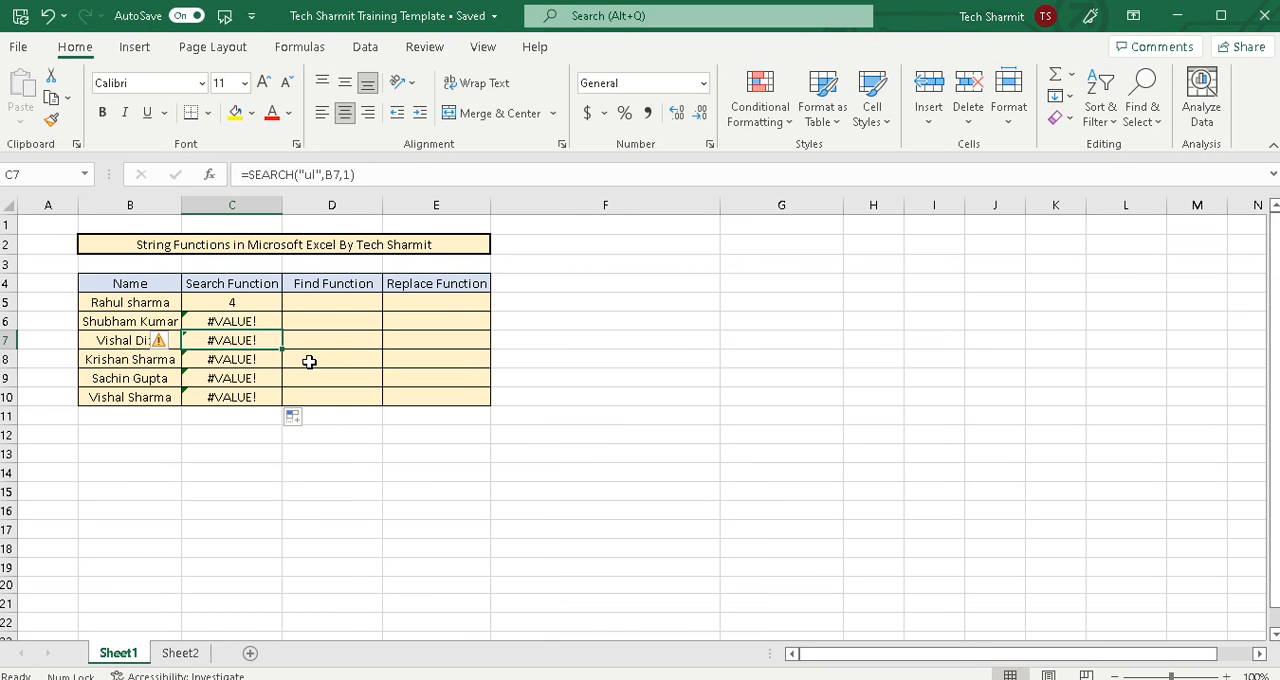
left_click(309, 362)
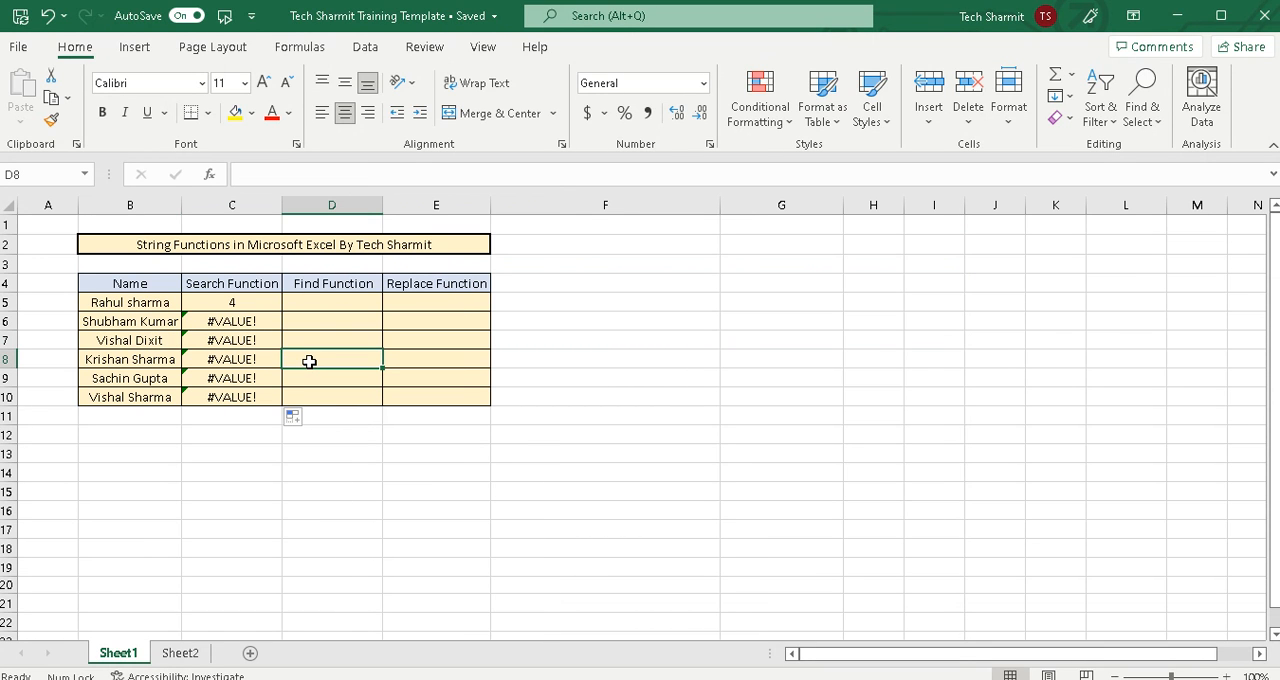
Clear the contents of C5:C10 in the Search Function column
left_click(228, 318)
left_click_drag(228, 303, 237, 398)
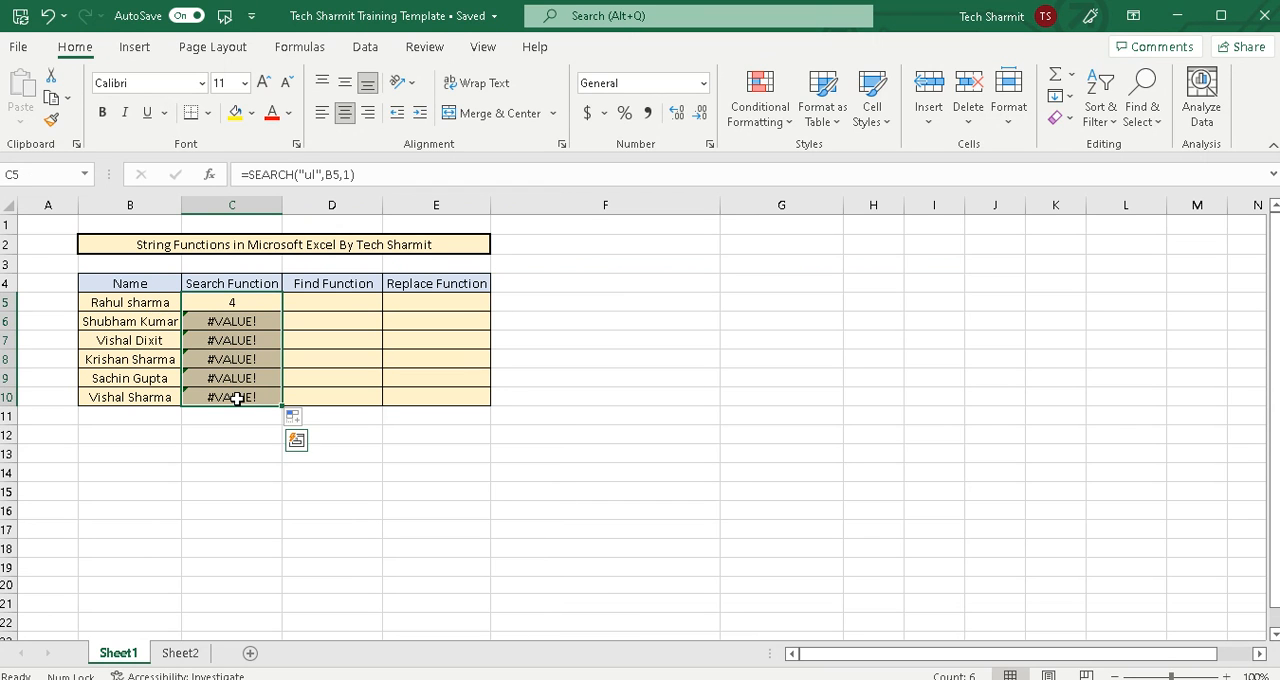
key("Delete")
left_click(337, 390)
Enter the formula =SEARCH("sha",B5,1) in cell C5 to locate "sha" in the first name
left_click(226, 305)
type("=Se")
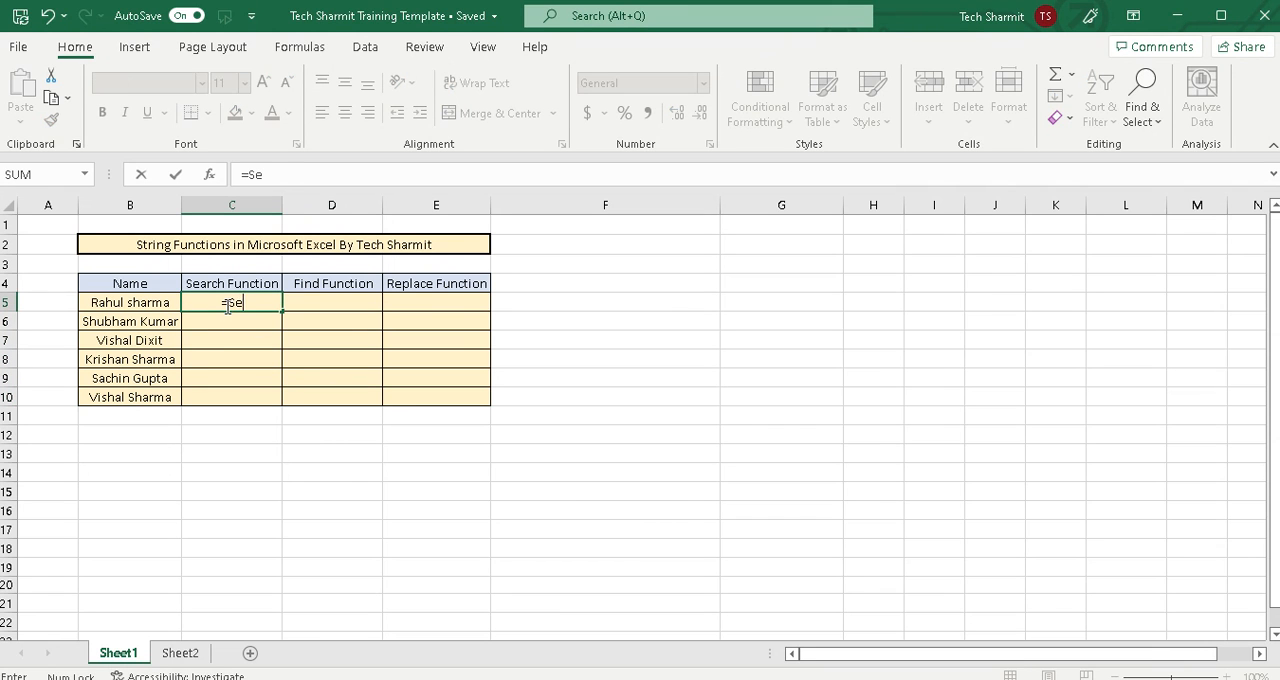
type("arch(\"sha\"")
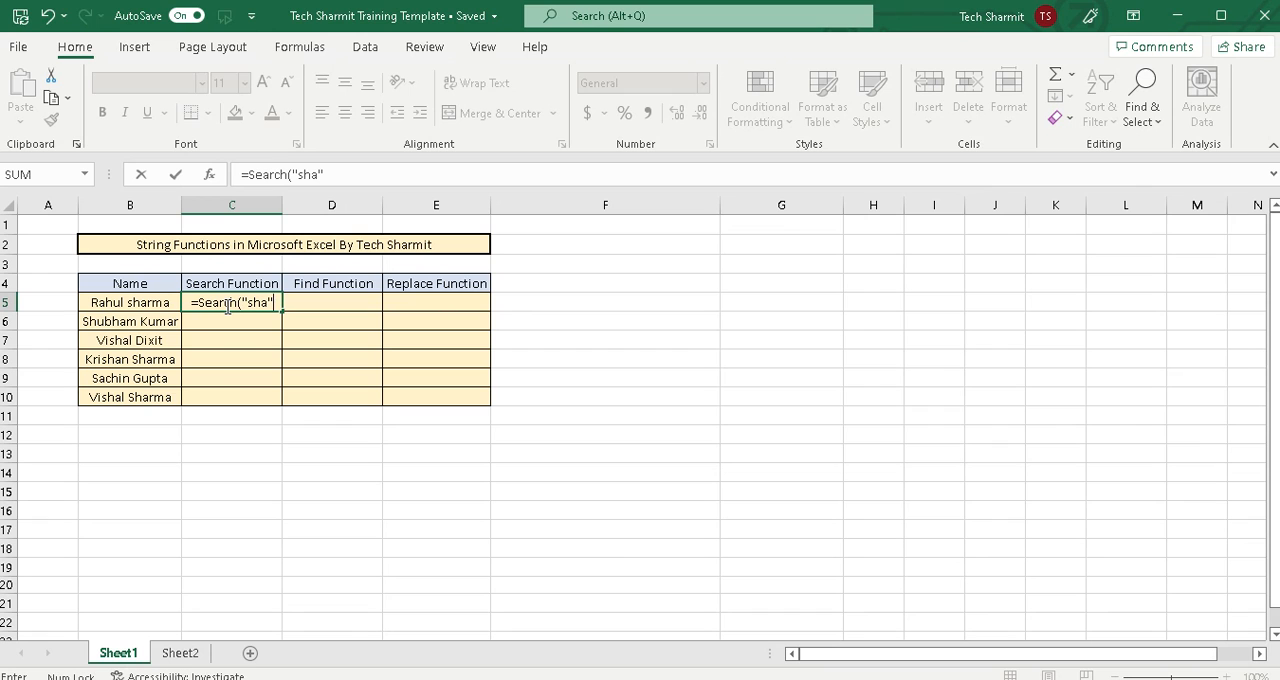
key("BackSpace")
key("BackSpace")
key("BackSpace")
key("BackSpace")
key("BackSpace")
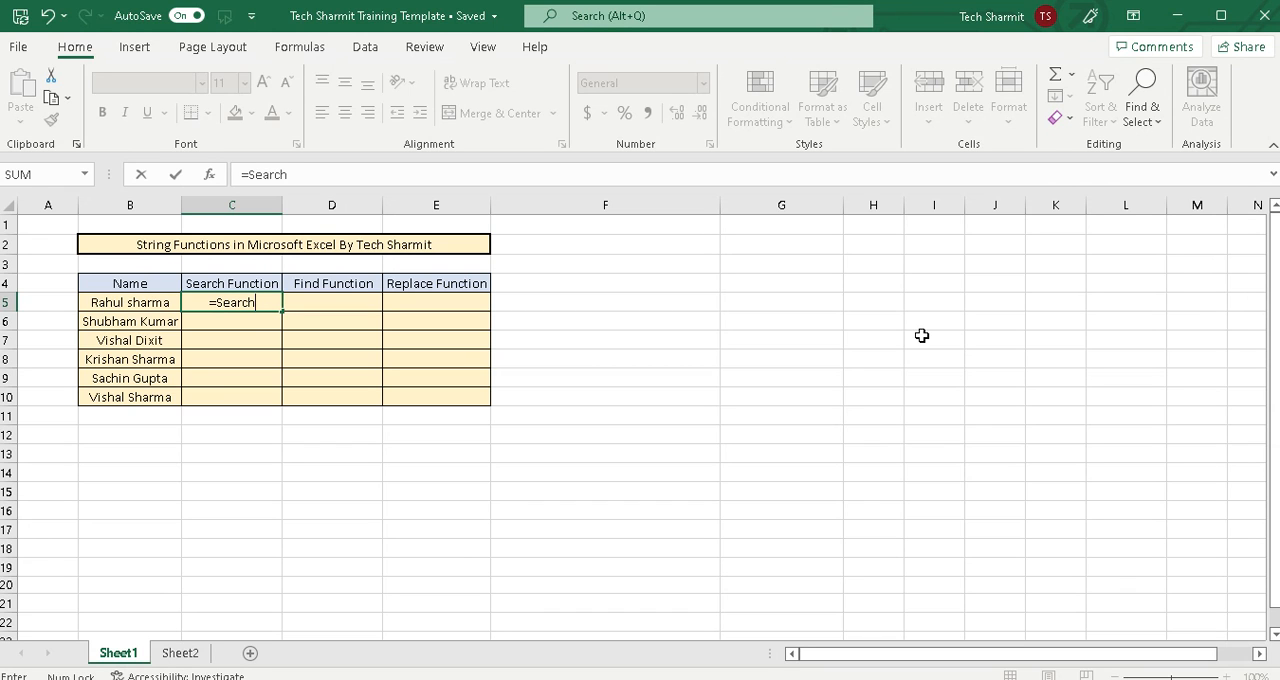
type("(\"sha\",")
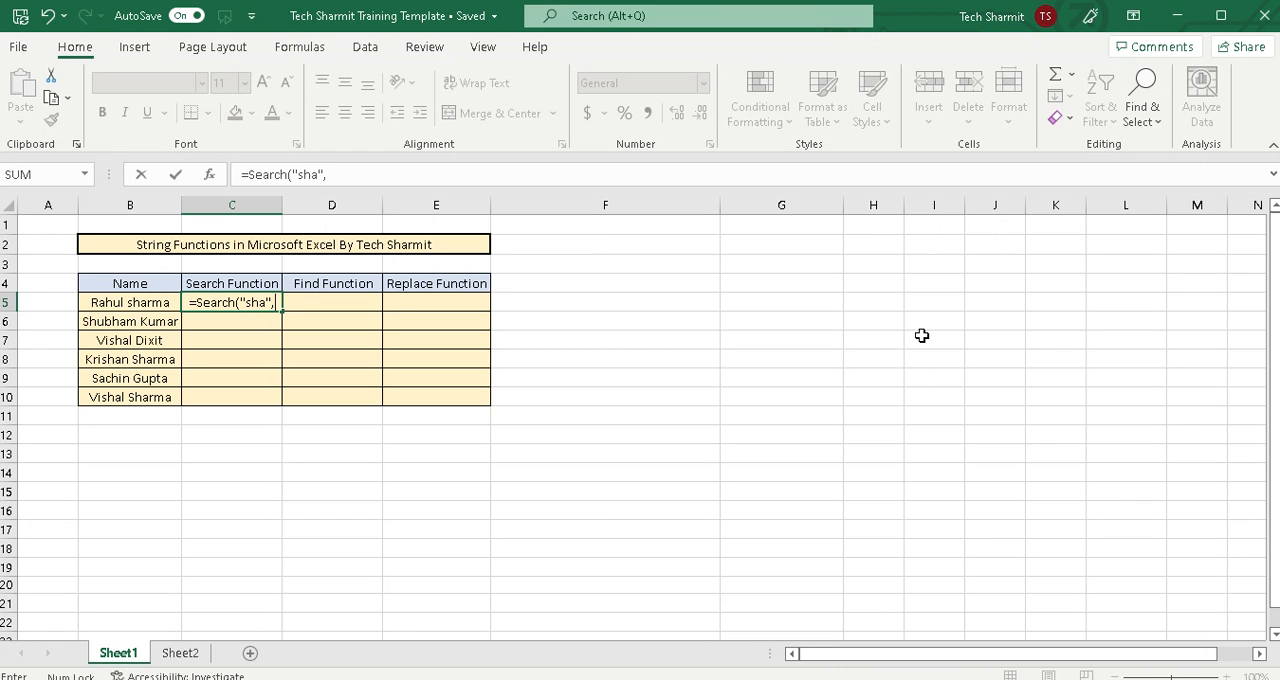
left_click(160, 300)
type(",")
type("1)")
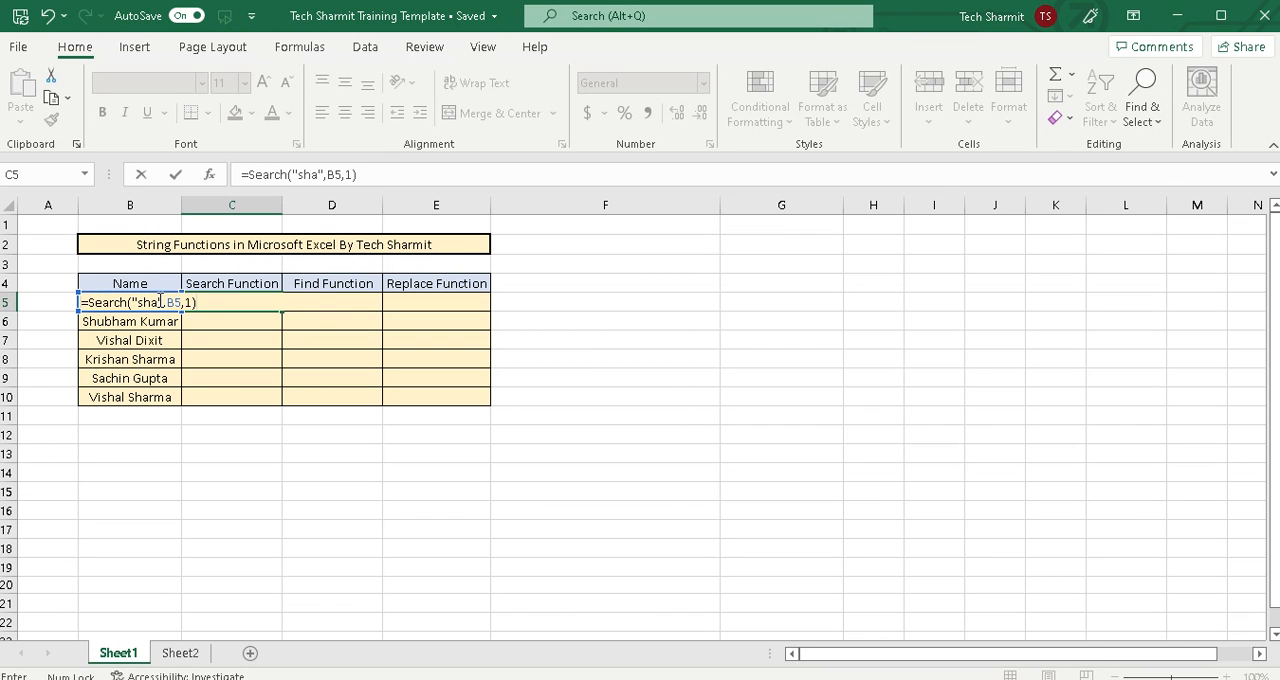
key("Return")
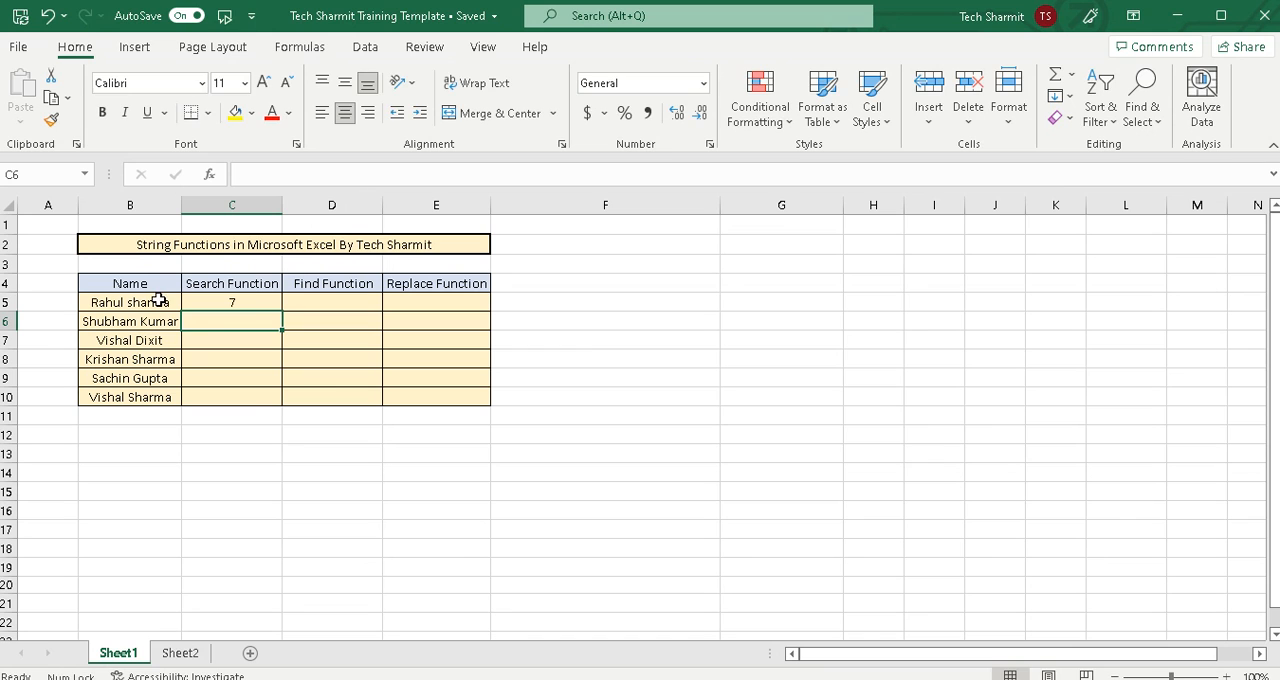
Fill the "sha" search formula from C5 down through C10 and check the copied formula in C6
left_click(244, 304)
left_click_drag(282, 313, 279, 402)
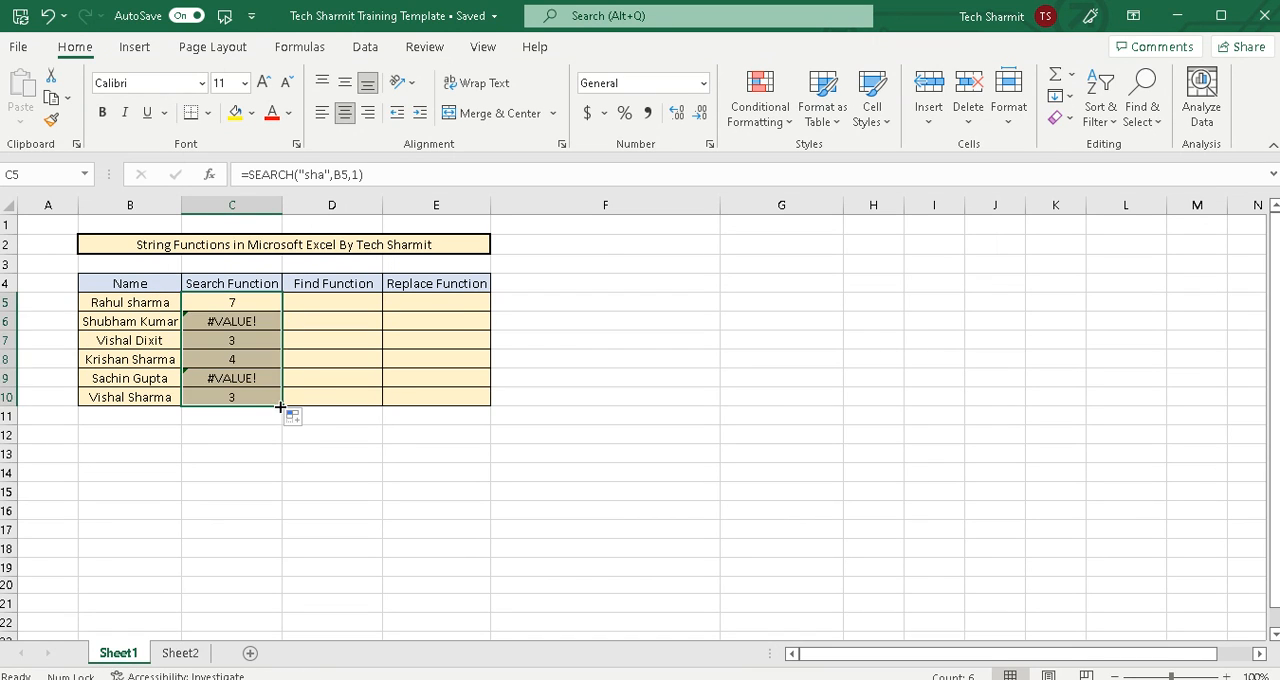
left_click(305, 358)
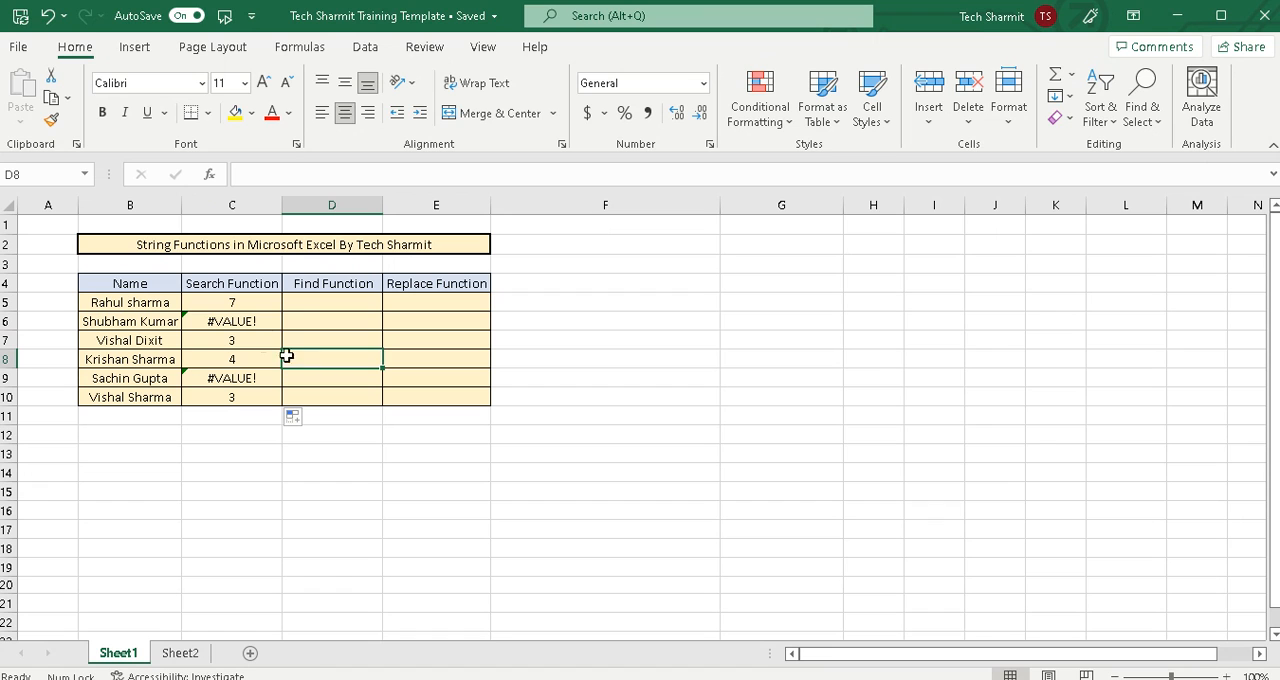
left_click(226, 325)
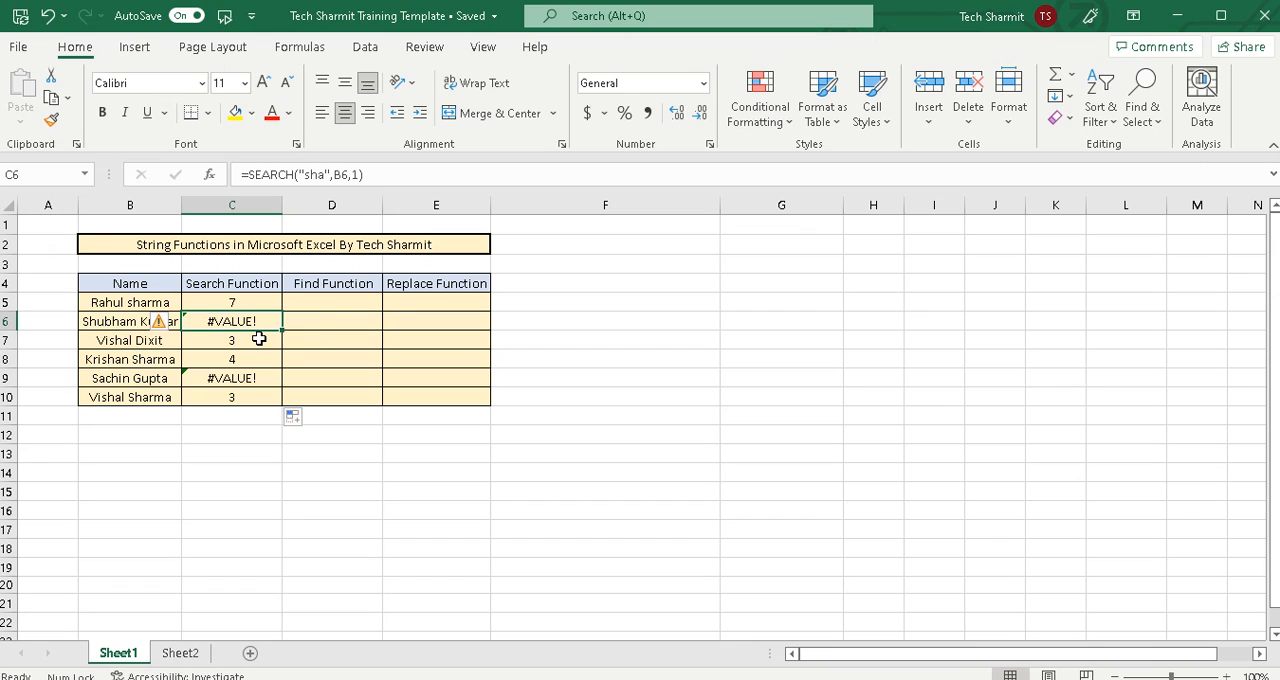
left_click(319, 340)
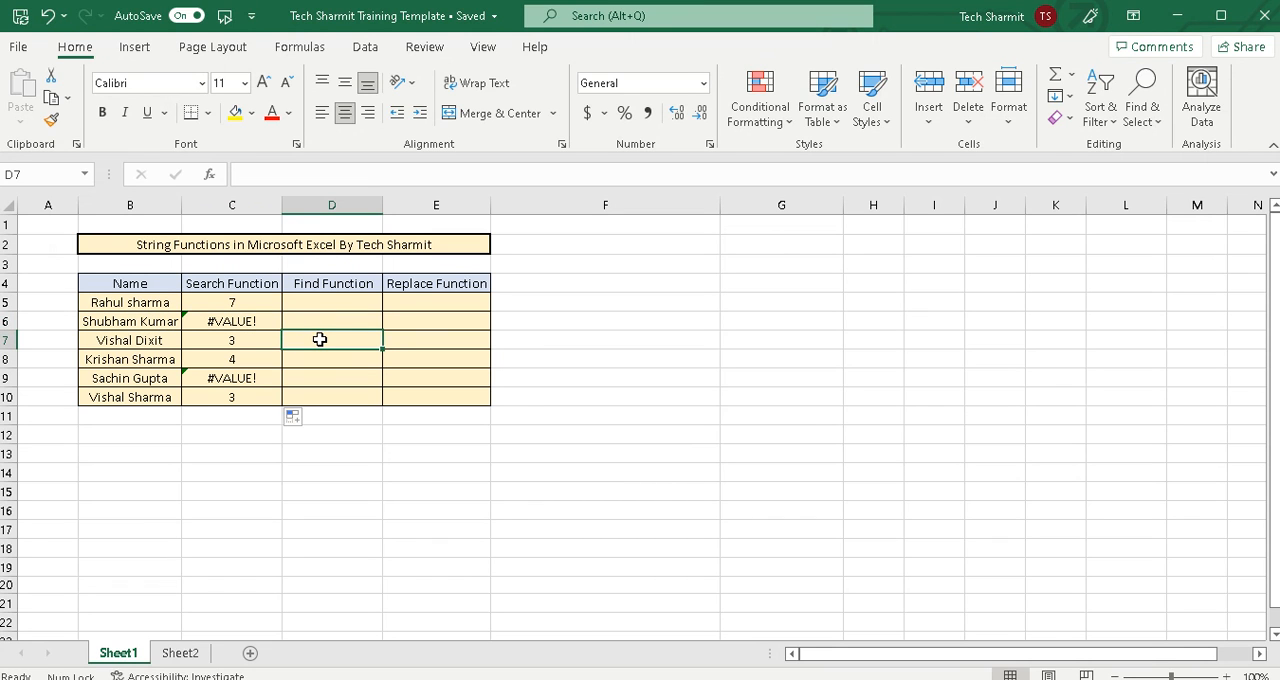
Enter the formula =FIND("SHA",B5,1) in cell D5 to locate uppercase "SHA" in the first name
left_click(313, 303)
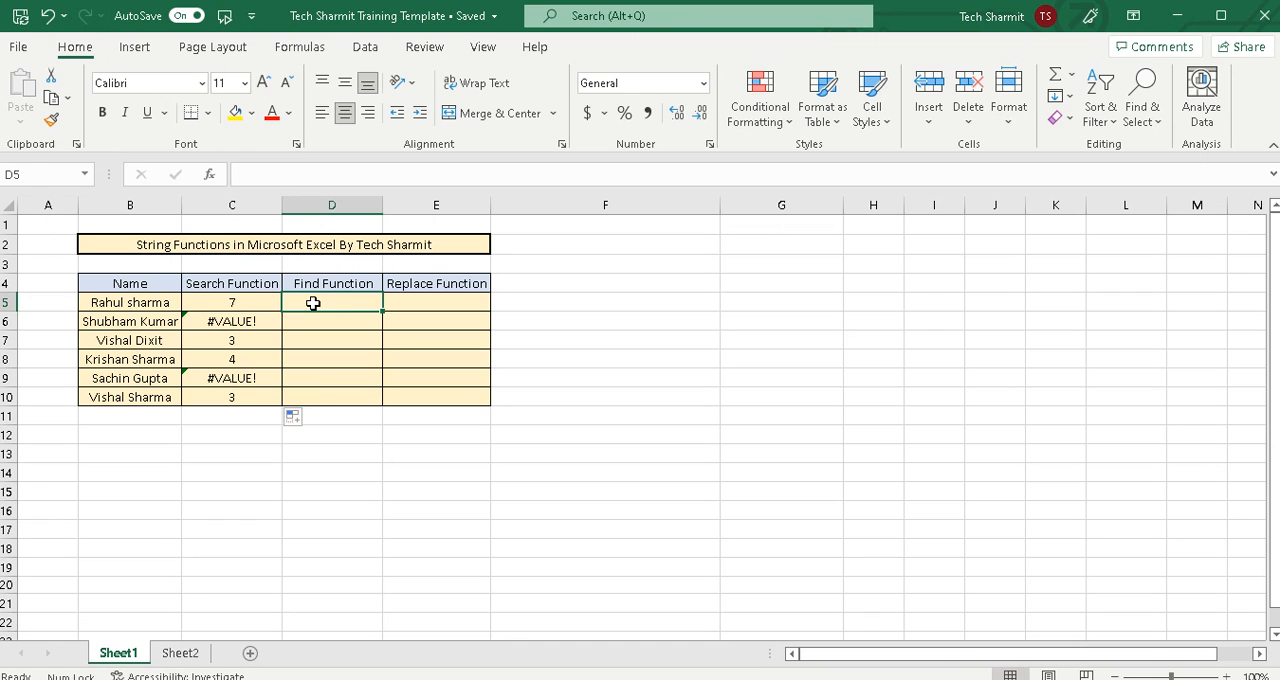
type("=")
type("Find(")
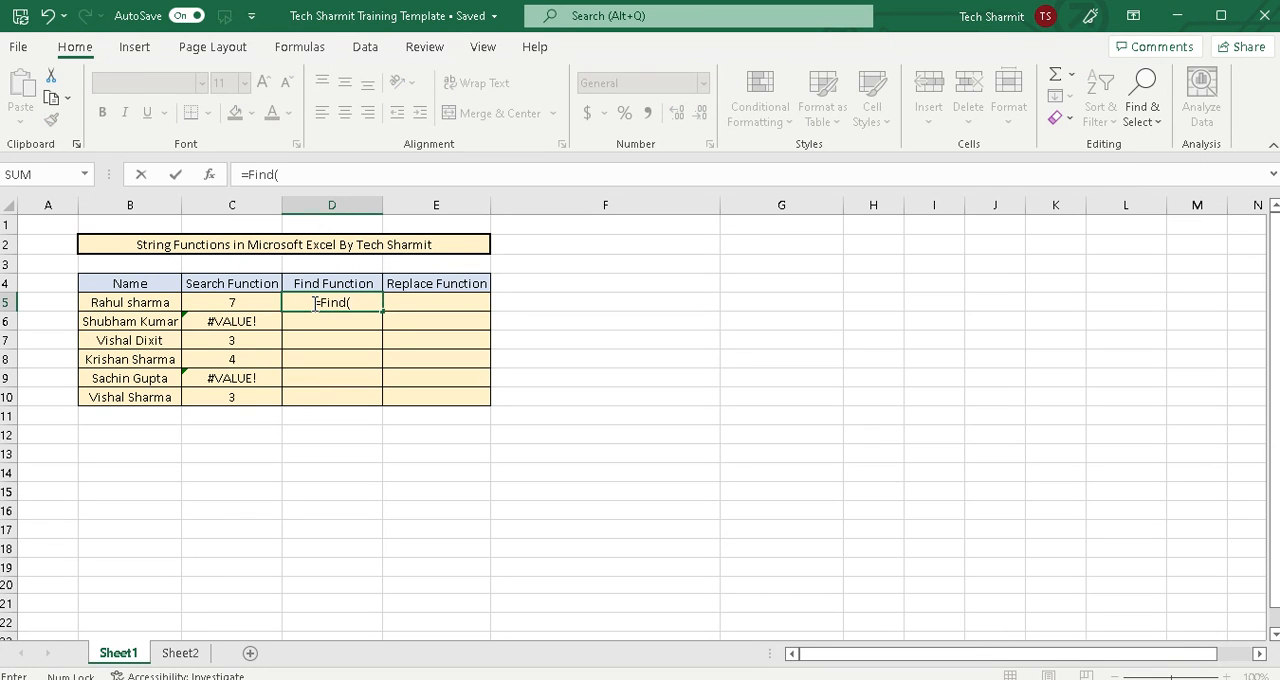
left_click(341, 305)
key("BackSpace")
key("BackSpace")
type("nd(\"SHA\"")
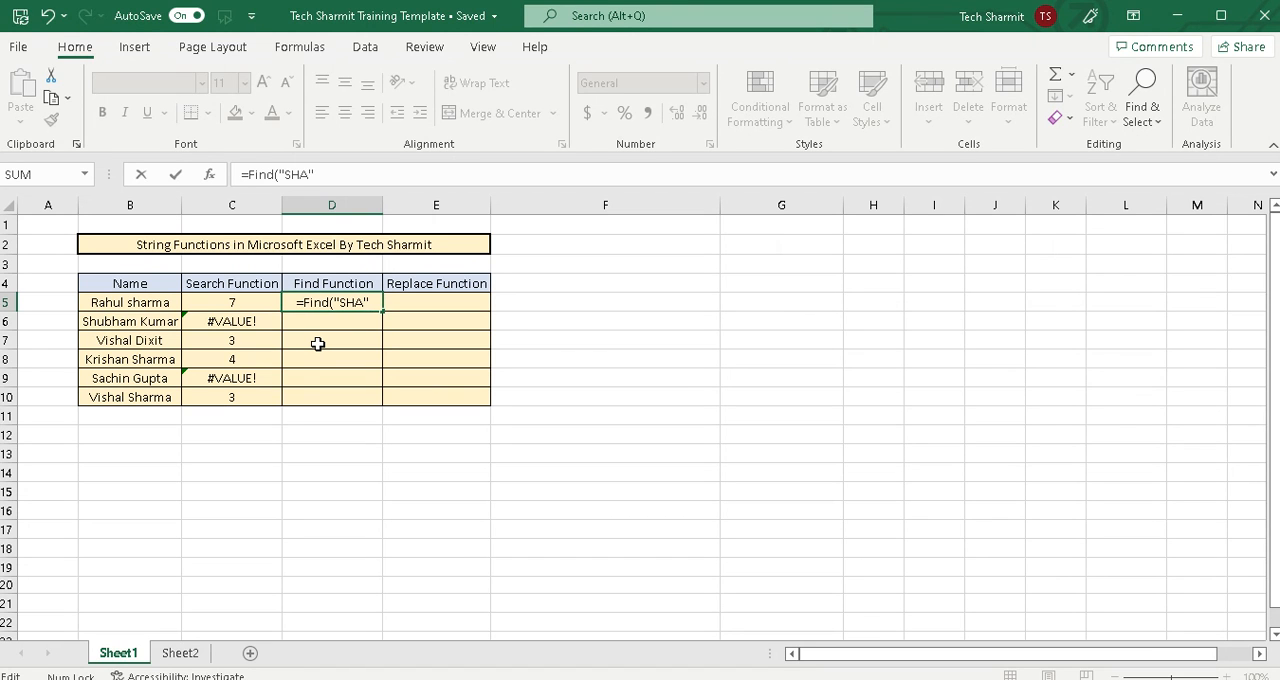
type(",")
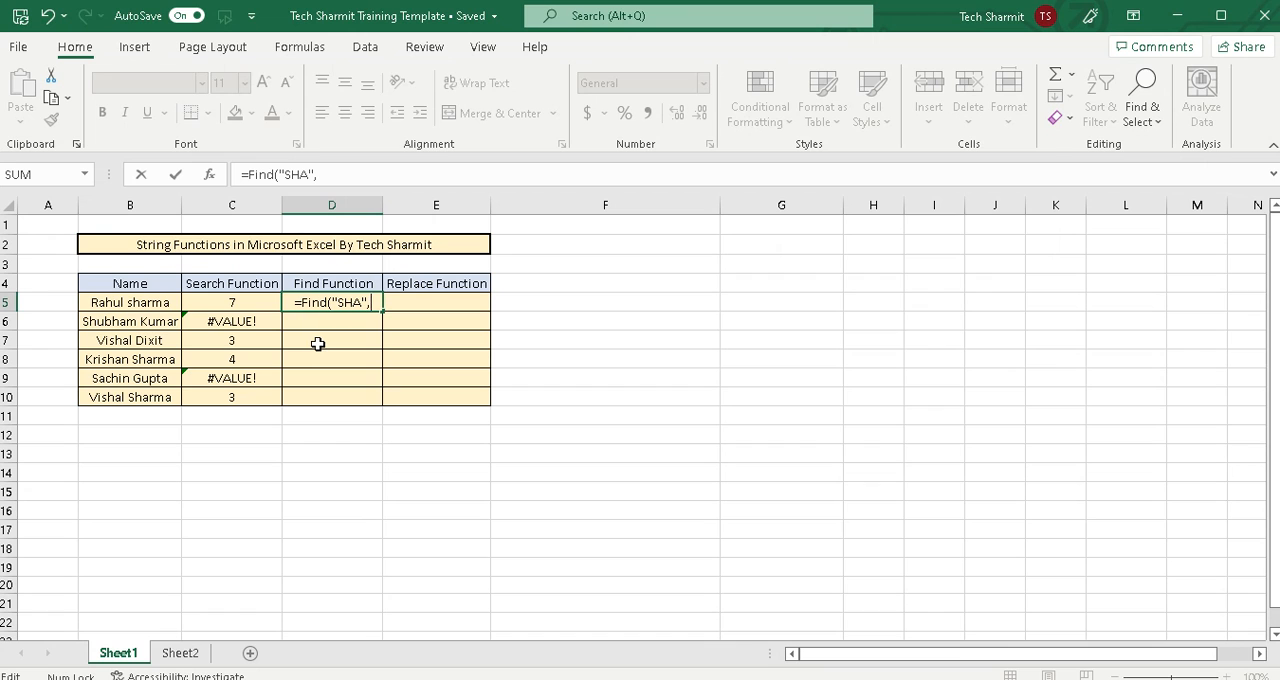
left_click(164, 302)
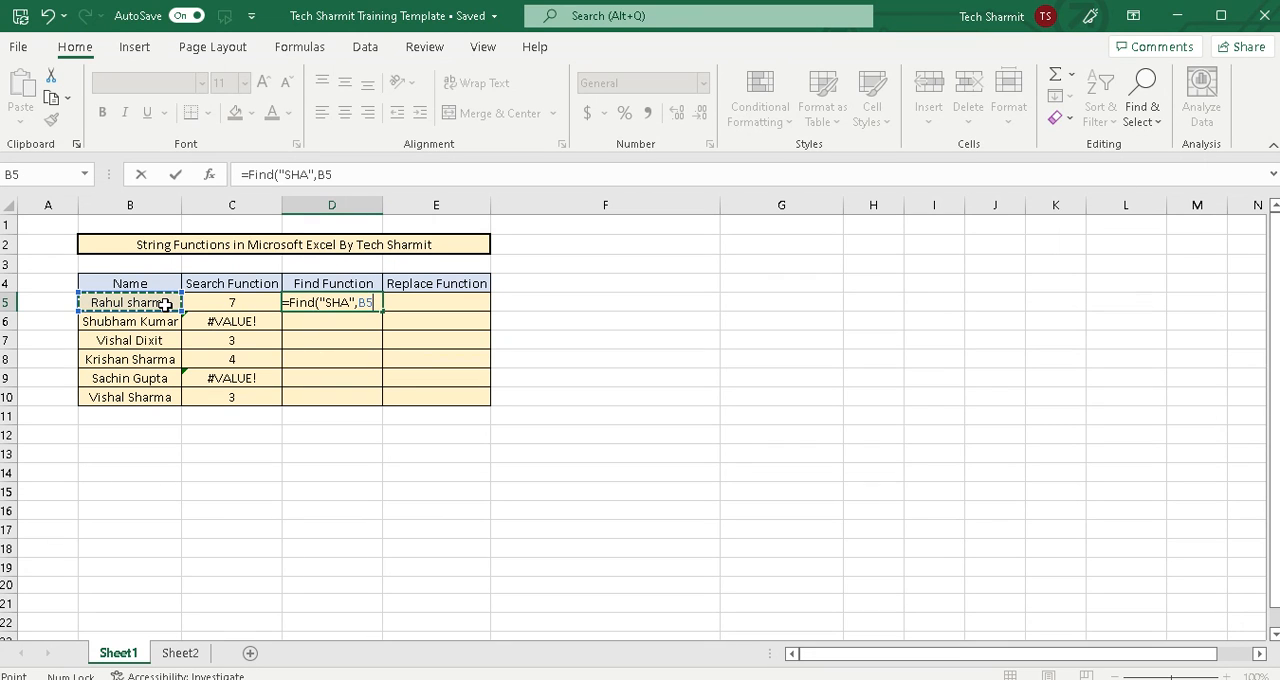
type(",1")
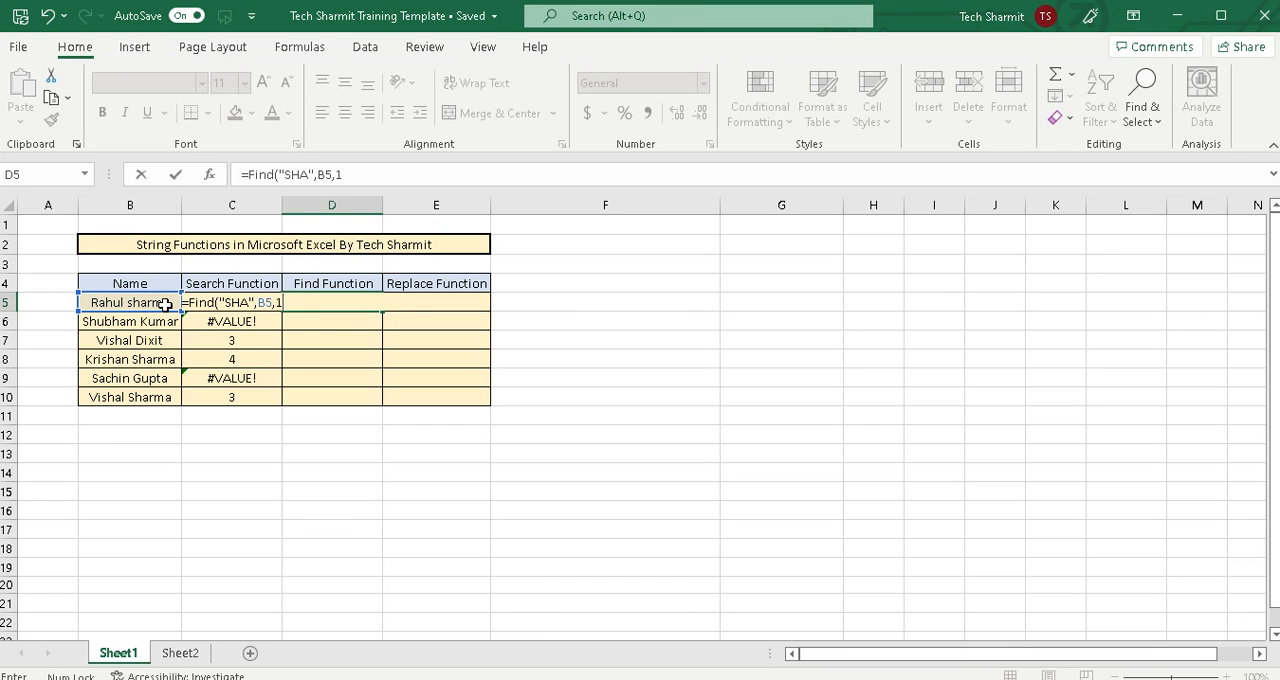
key("Return")
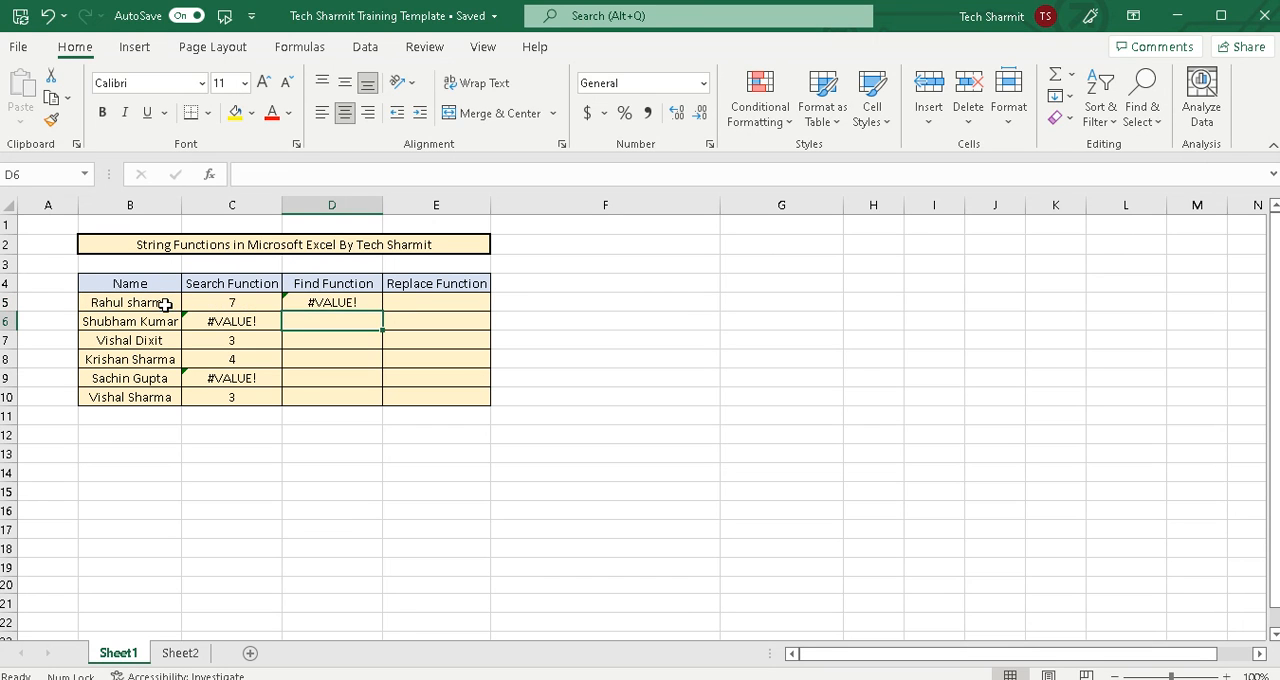
Fill the FIND formula from D5 down through D10 in the Find Function column
left_click(344, 290)
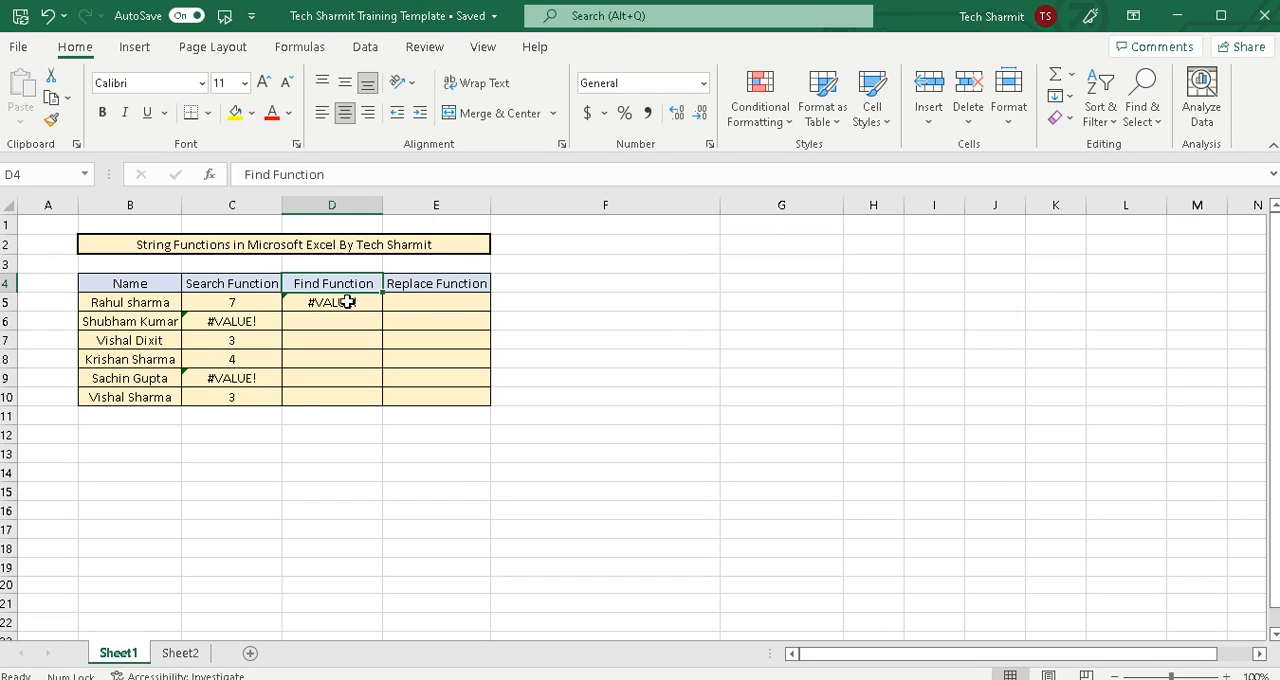
left_click(346, 302)
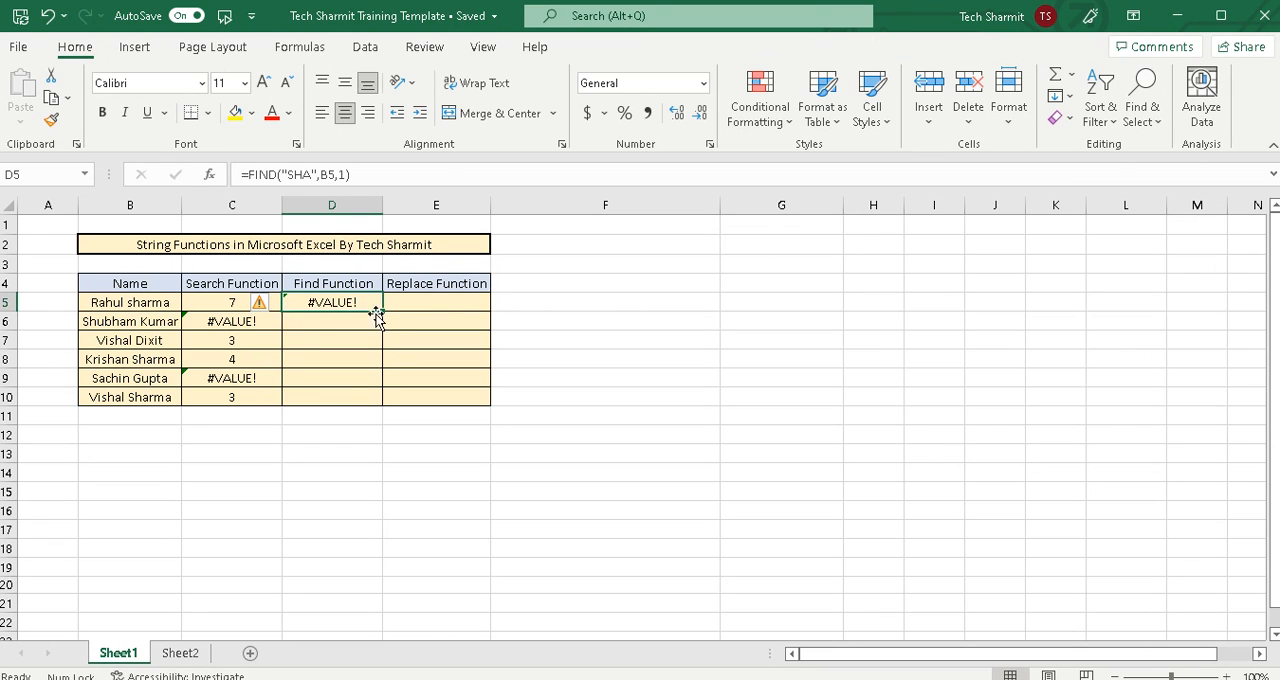
left_click_drag(382, 315, 386, 406)
left_click(420, 390)
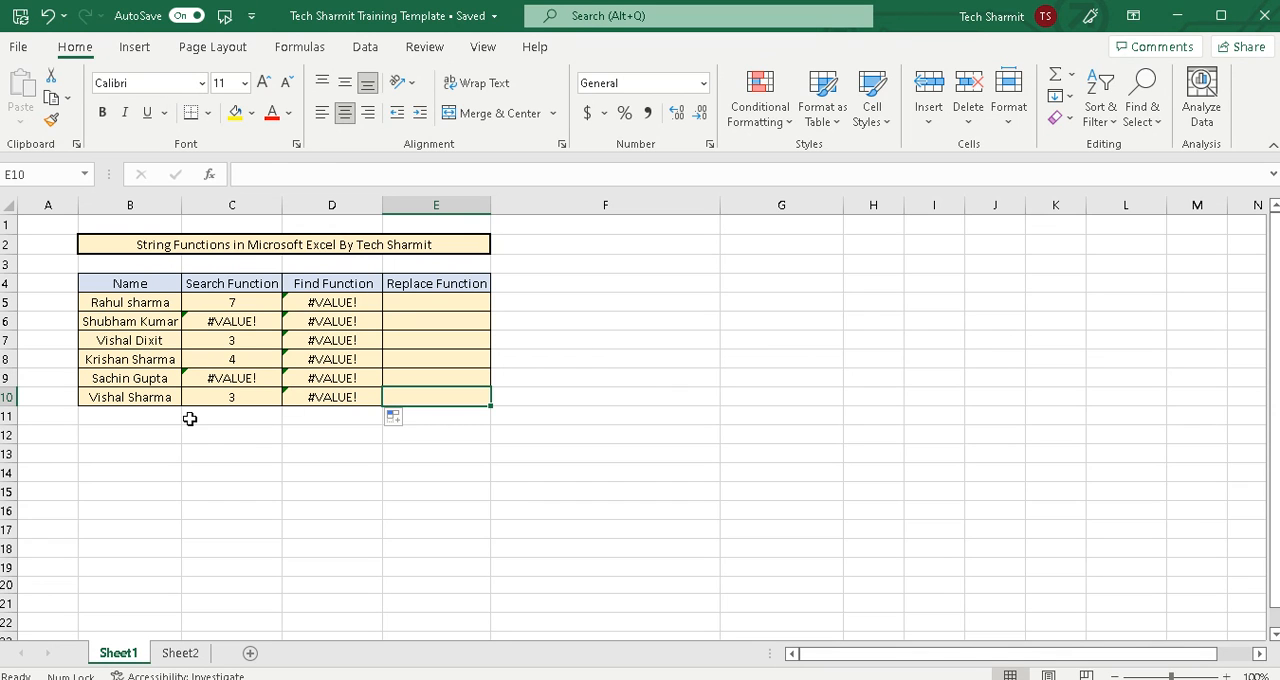
Capitalize the "ha" of the surname in B10 so it begins with "SHA", and check the FIND formula in D10
double_click(142, 400)
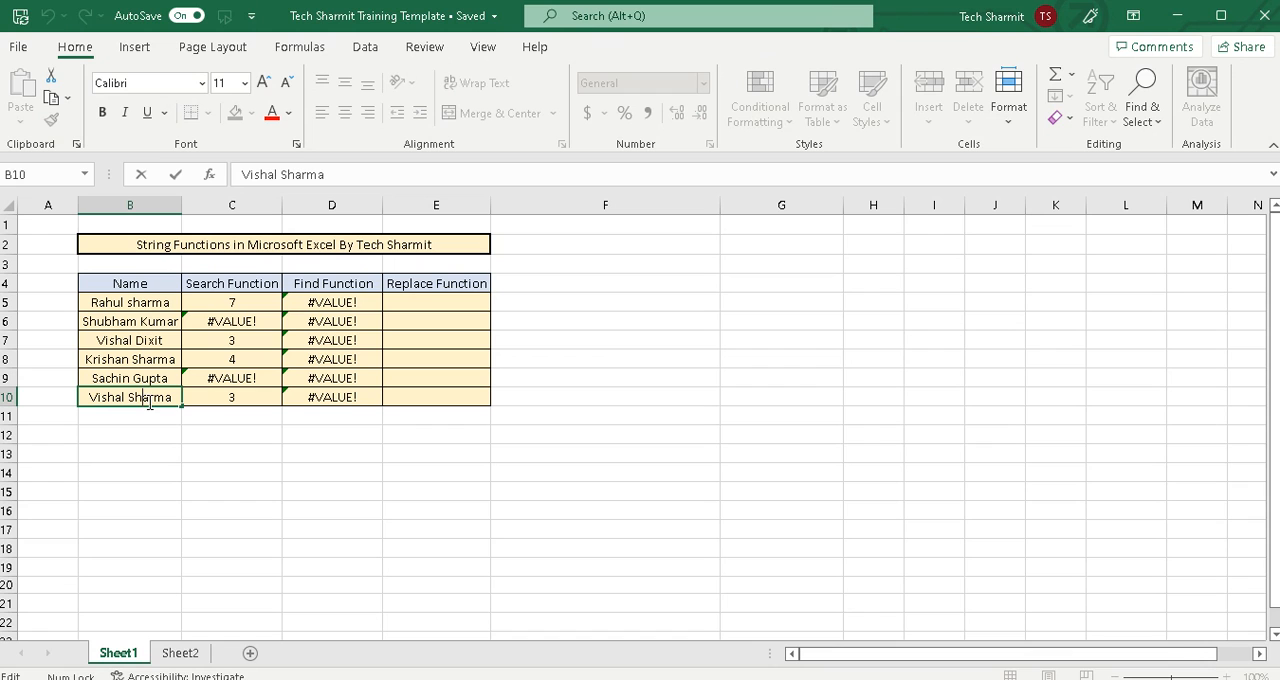
key("BackSpace")
key("BackSpace")
type("HA")
key("Return")
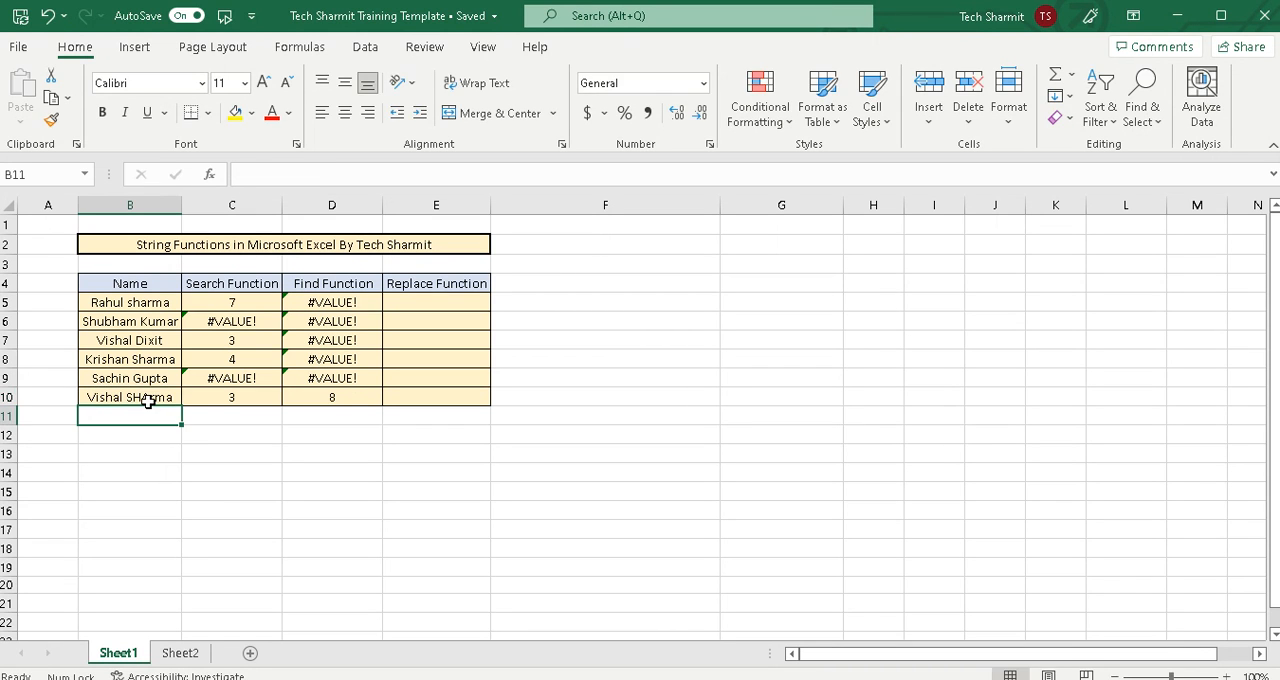
left_click(274, 412)
left_click(333, 398)
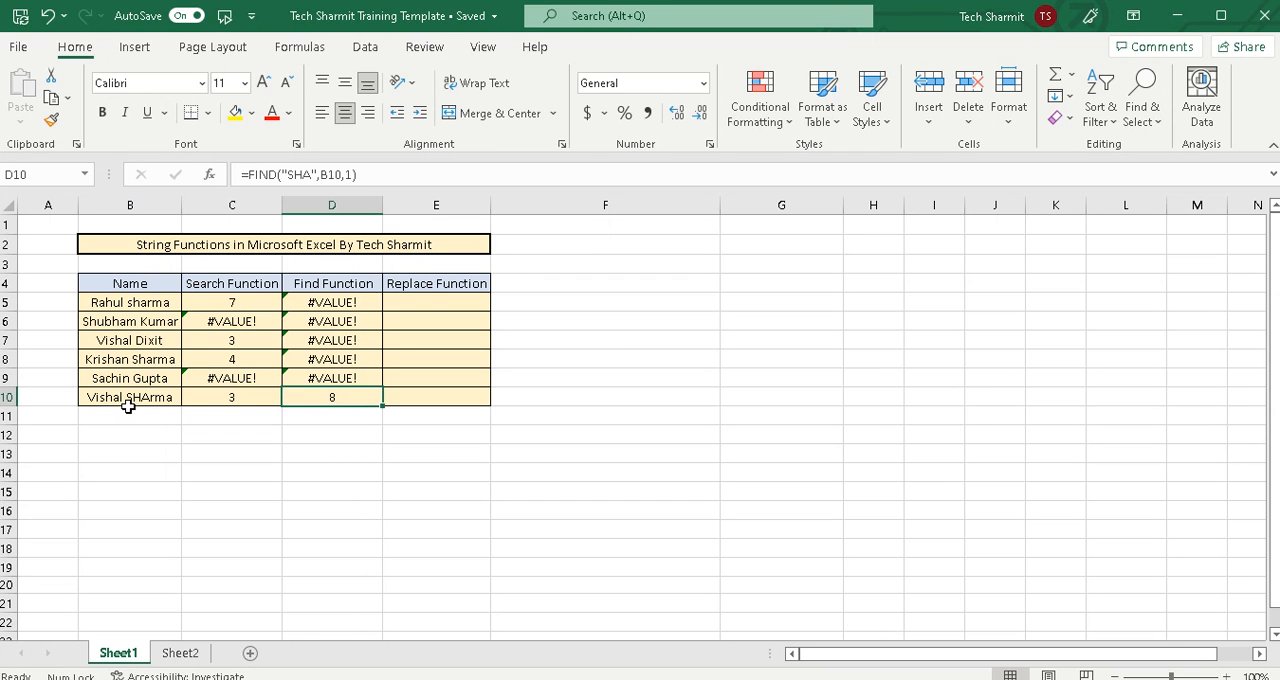
left_click(531, 409)
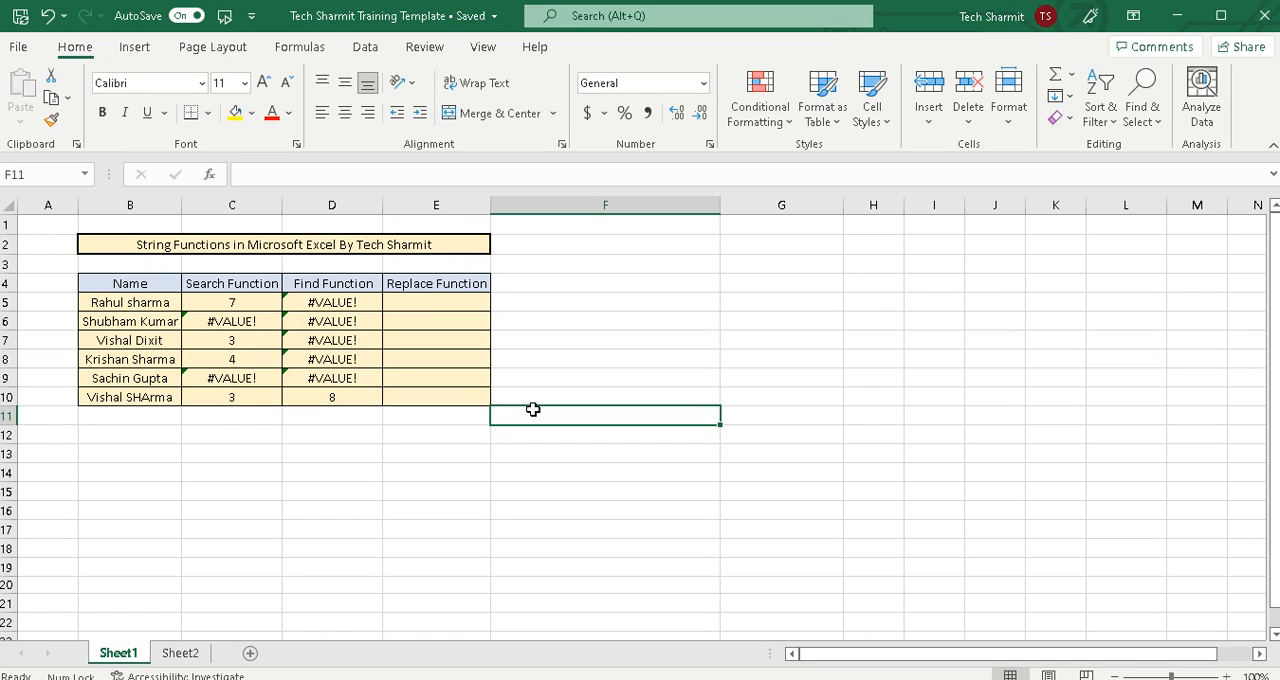
Try to enter a REPLACE formula in cell E5 with B5 as the text, start position 1 and 2 characters
left_click(428, 316)
left_click(424, 302)
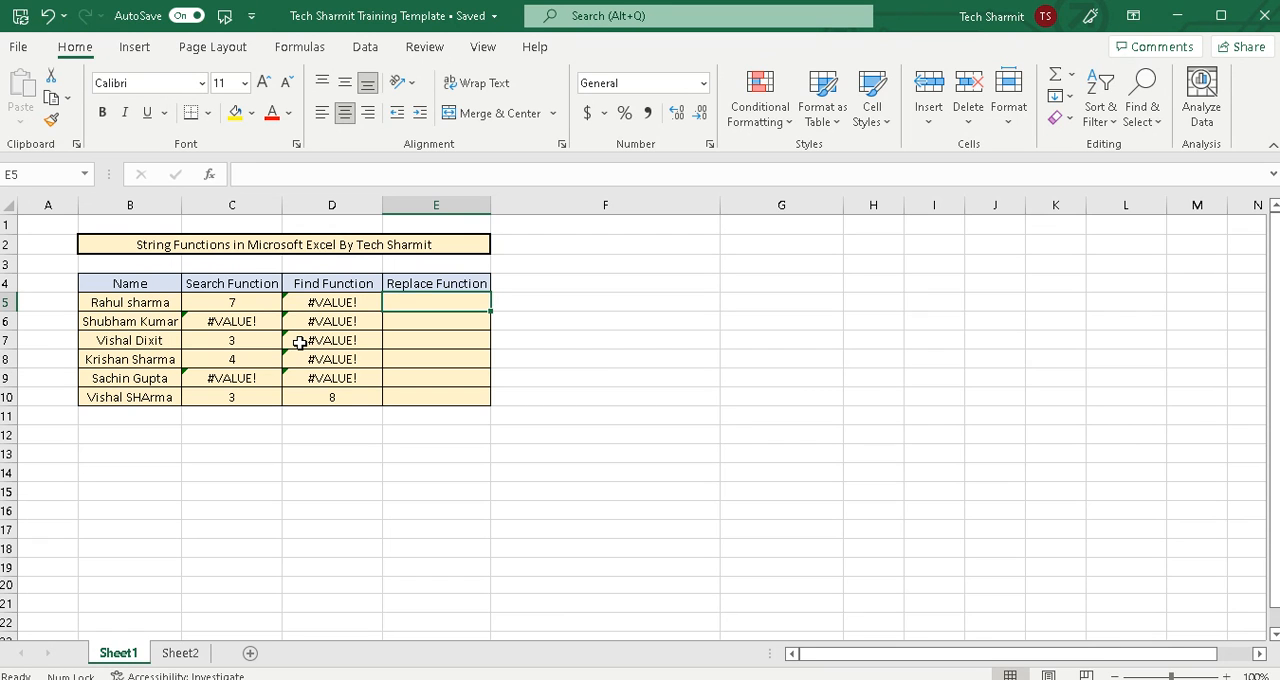
type("=Replace(")
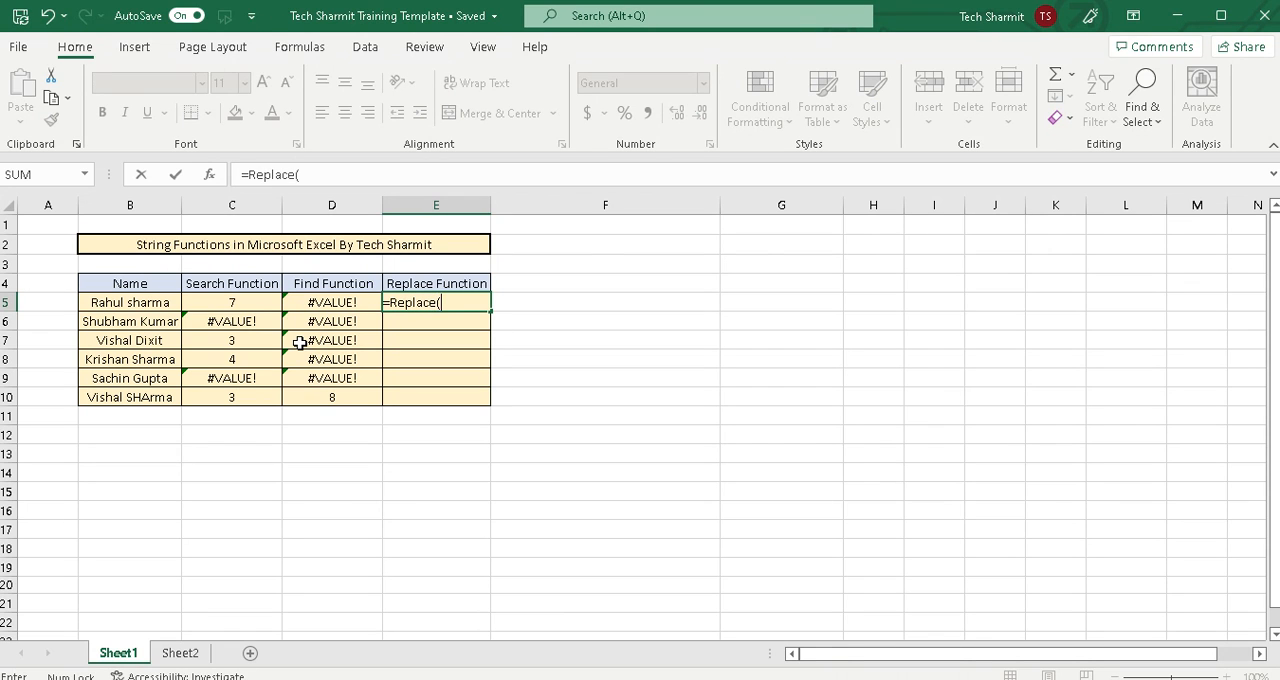
left_click(127, 304)
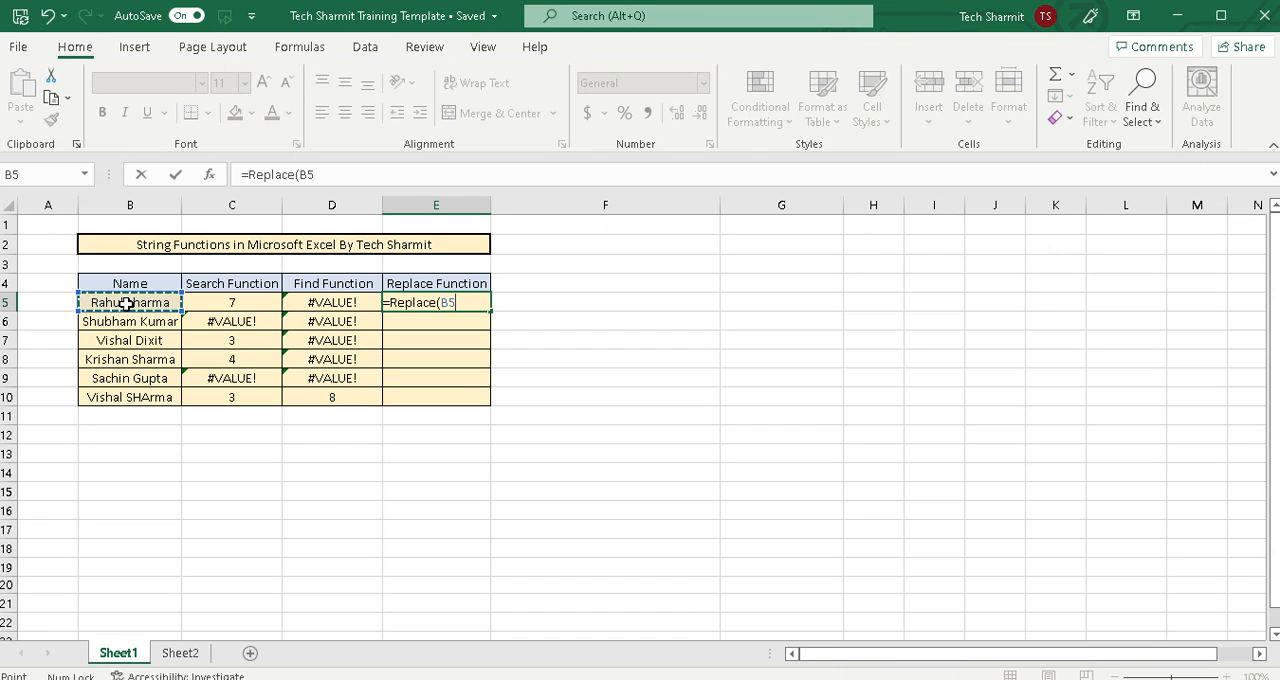
type(",1")
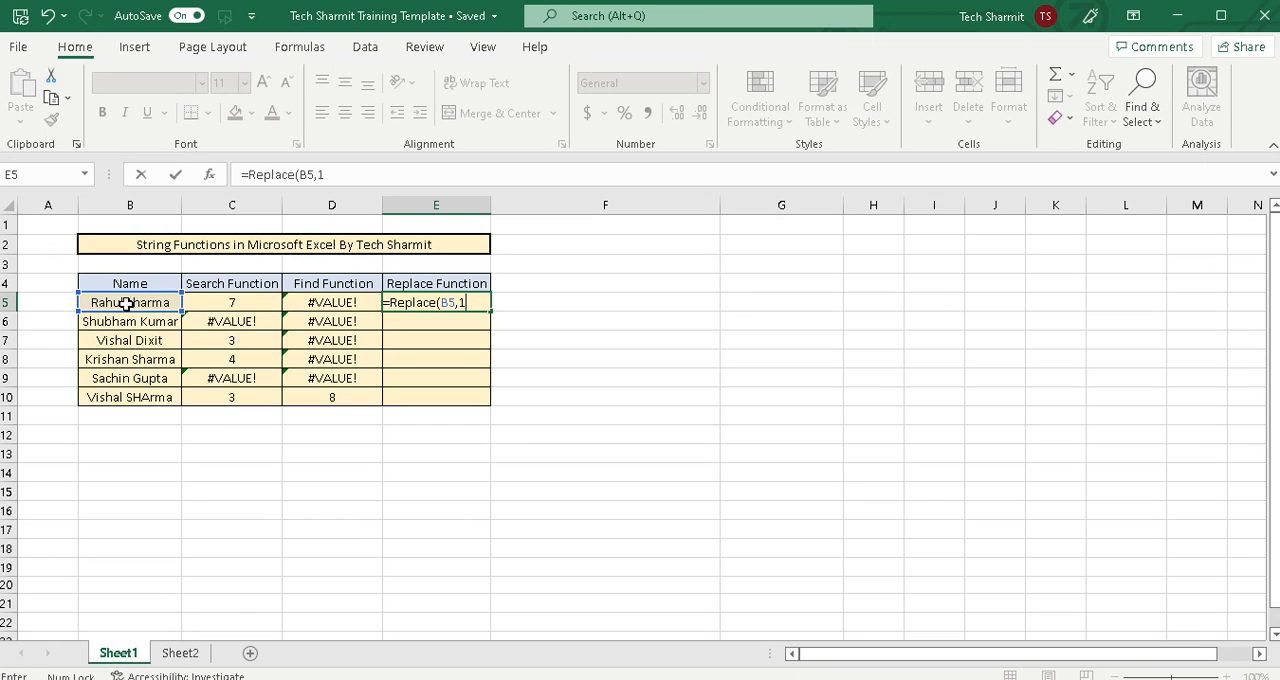
type(",2")
key("Return")
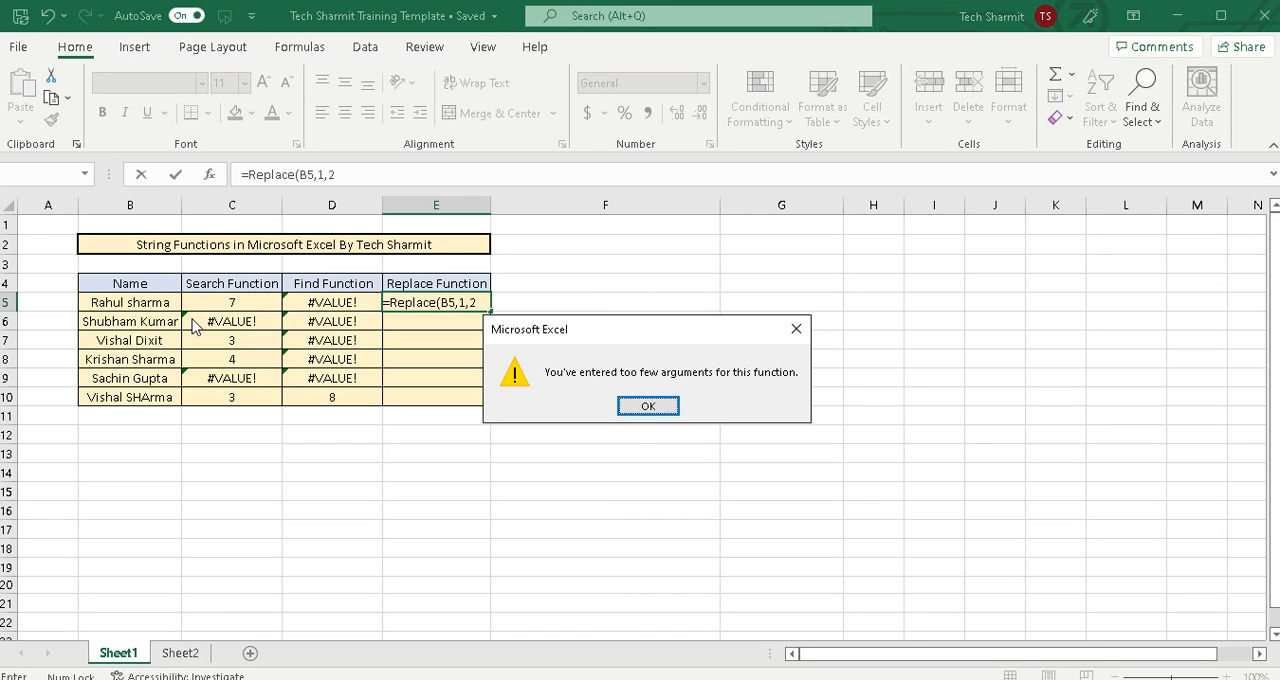
left_click(645, 406)
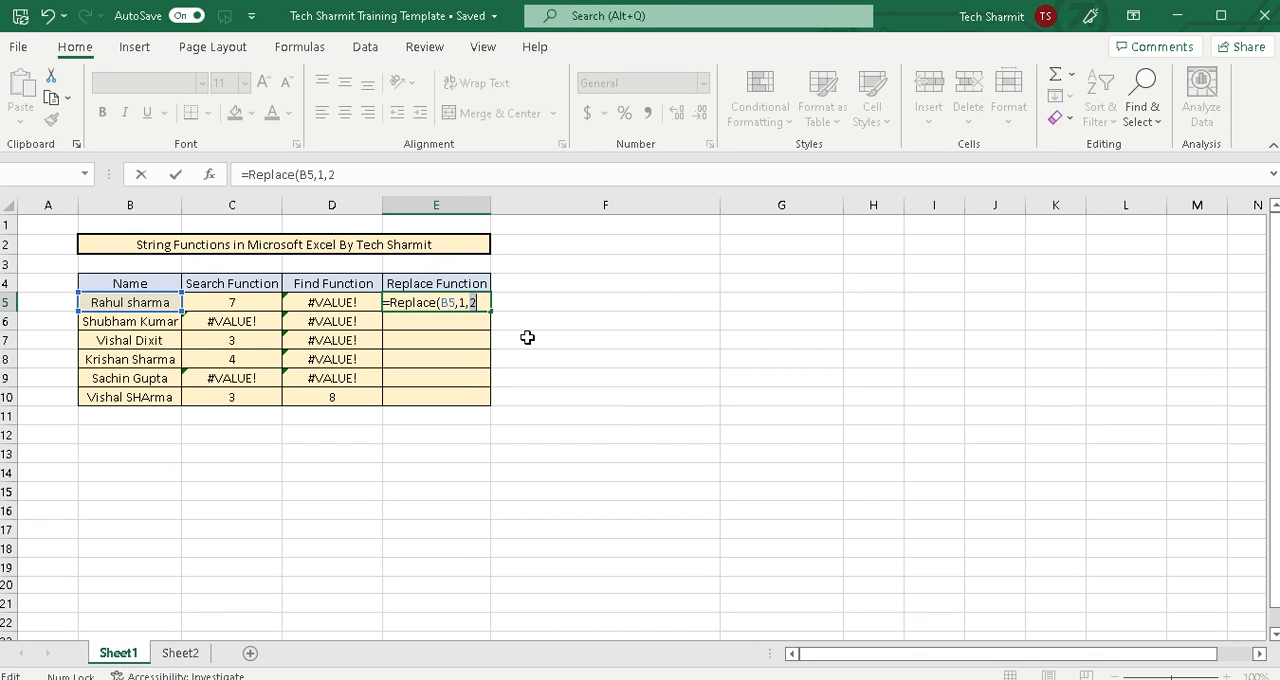
Complete the formula in E5 as =REPLACE(B5,3,2,"**") to mask two characters from the third position
type("3,2")
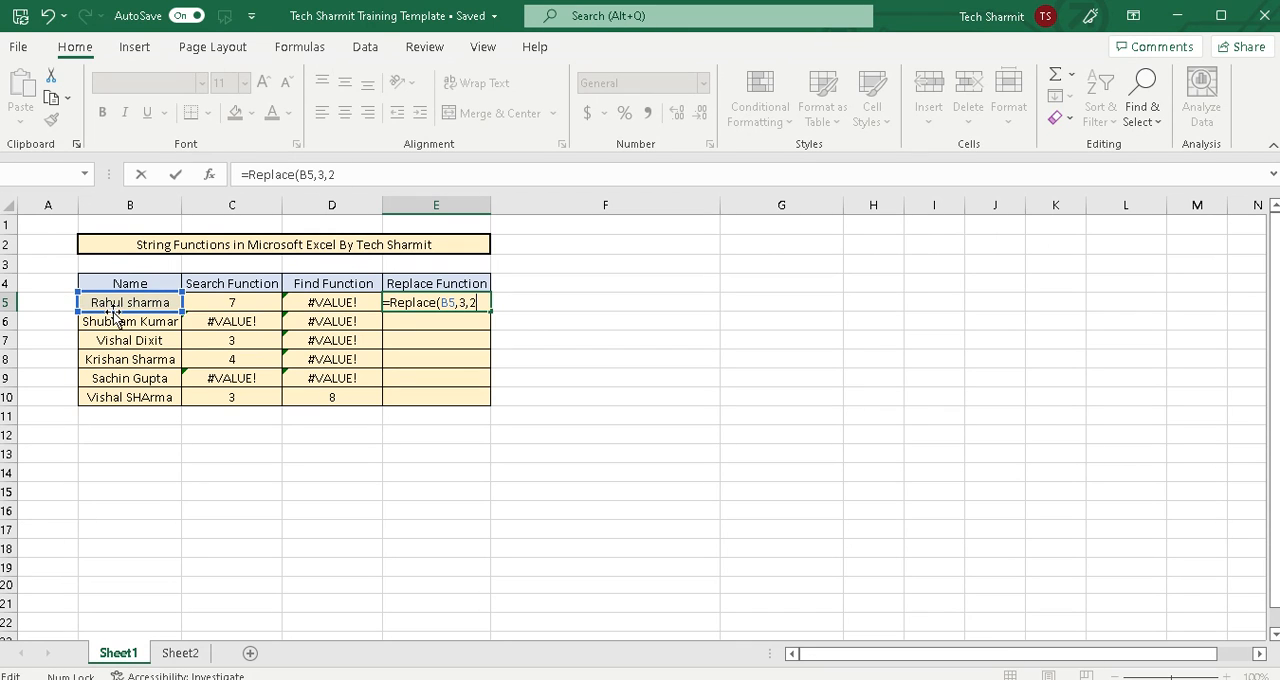
type(",")
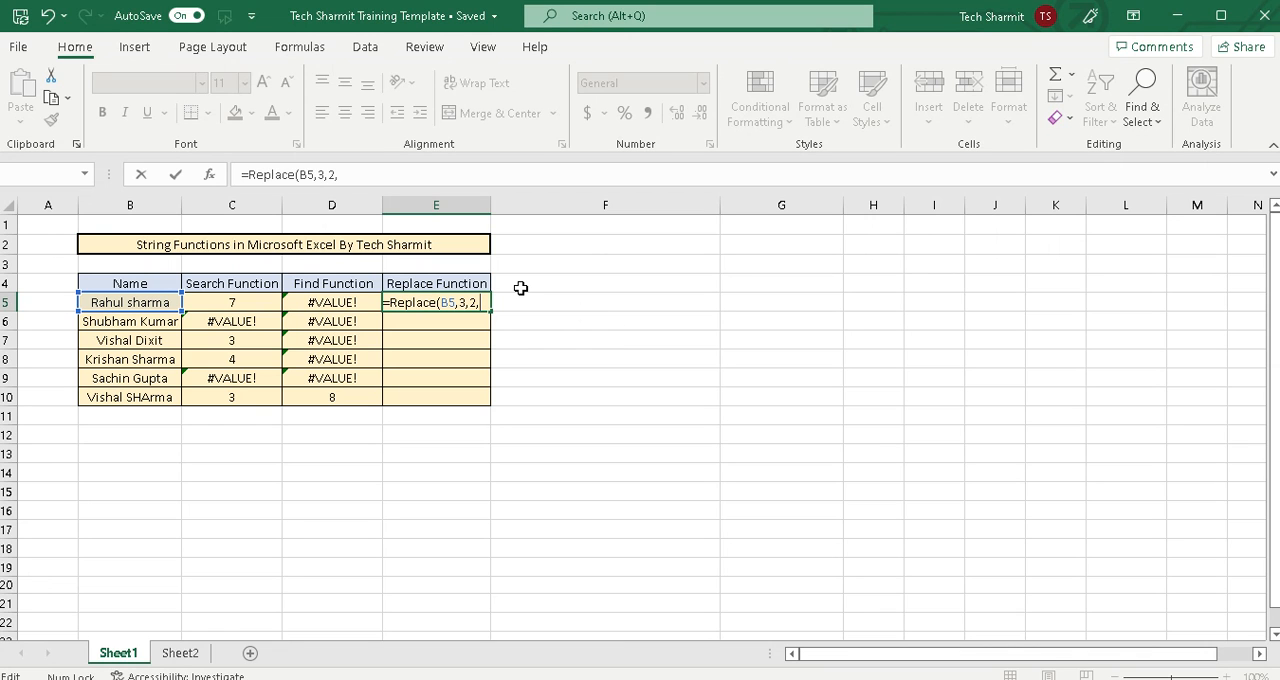
type("\"**")
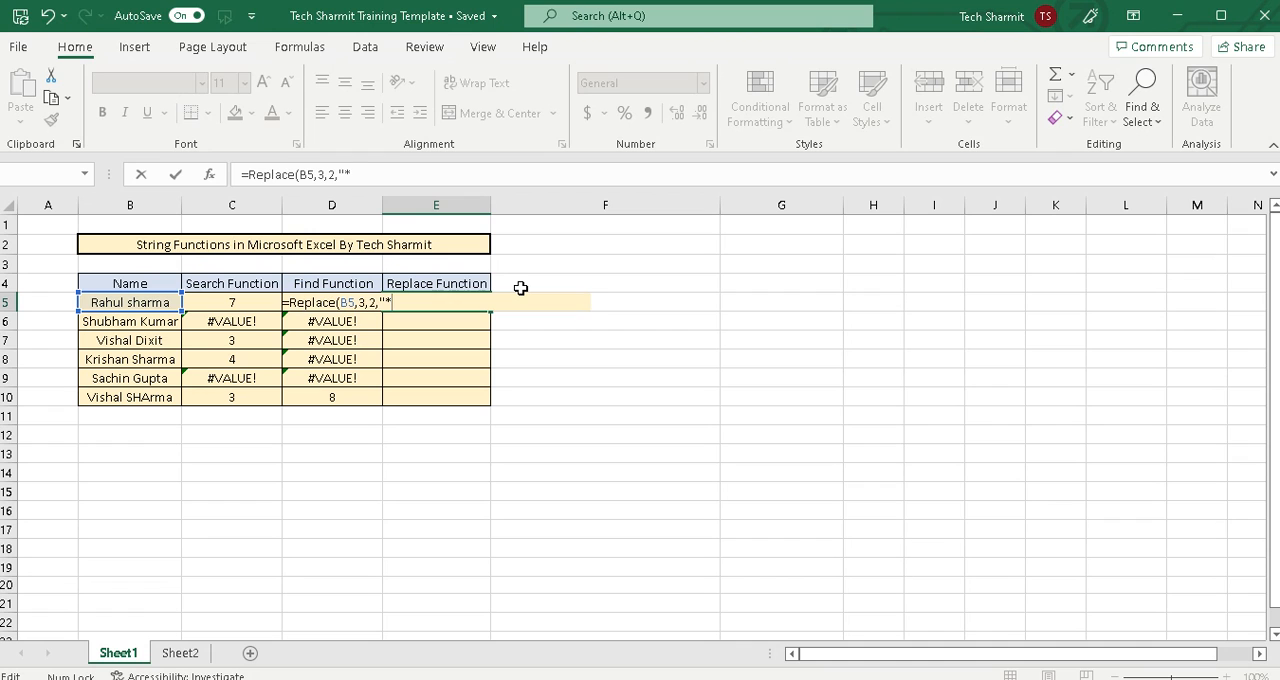
type("\")")
key("Return")
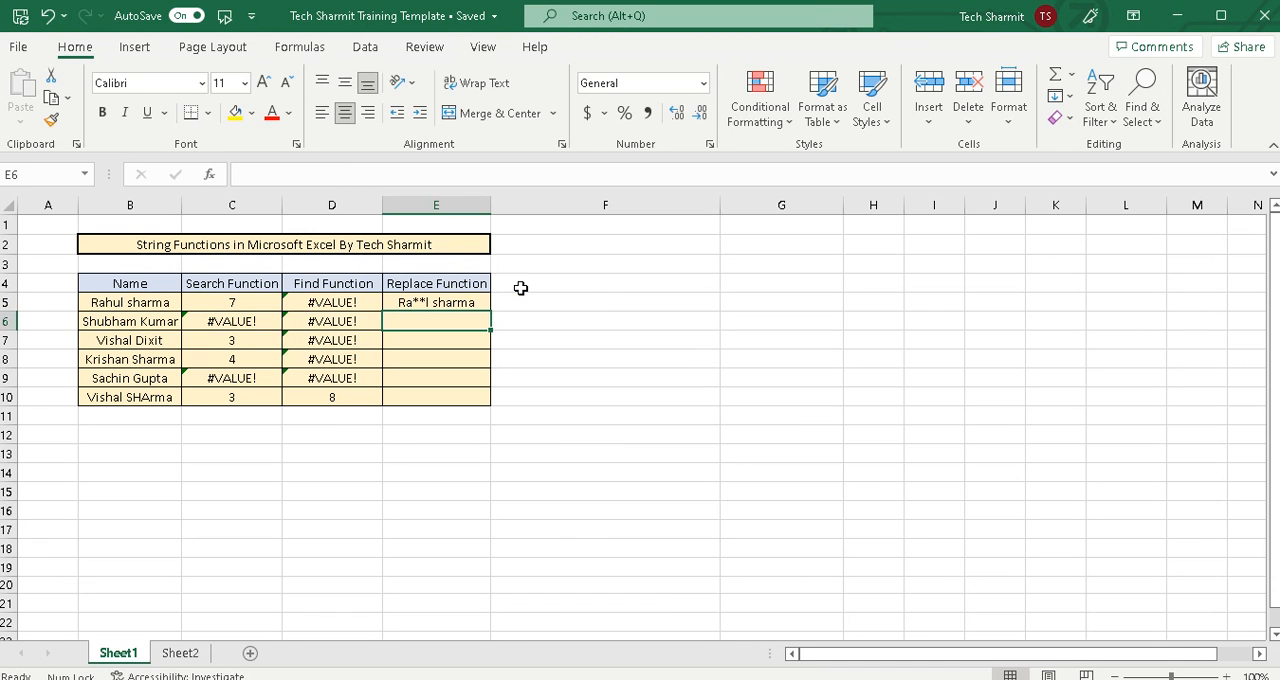
Fill the REPLACE formula from E5 down through E10 and review the formula in E5
left_click(465, 305)
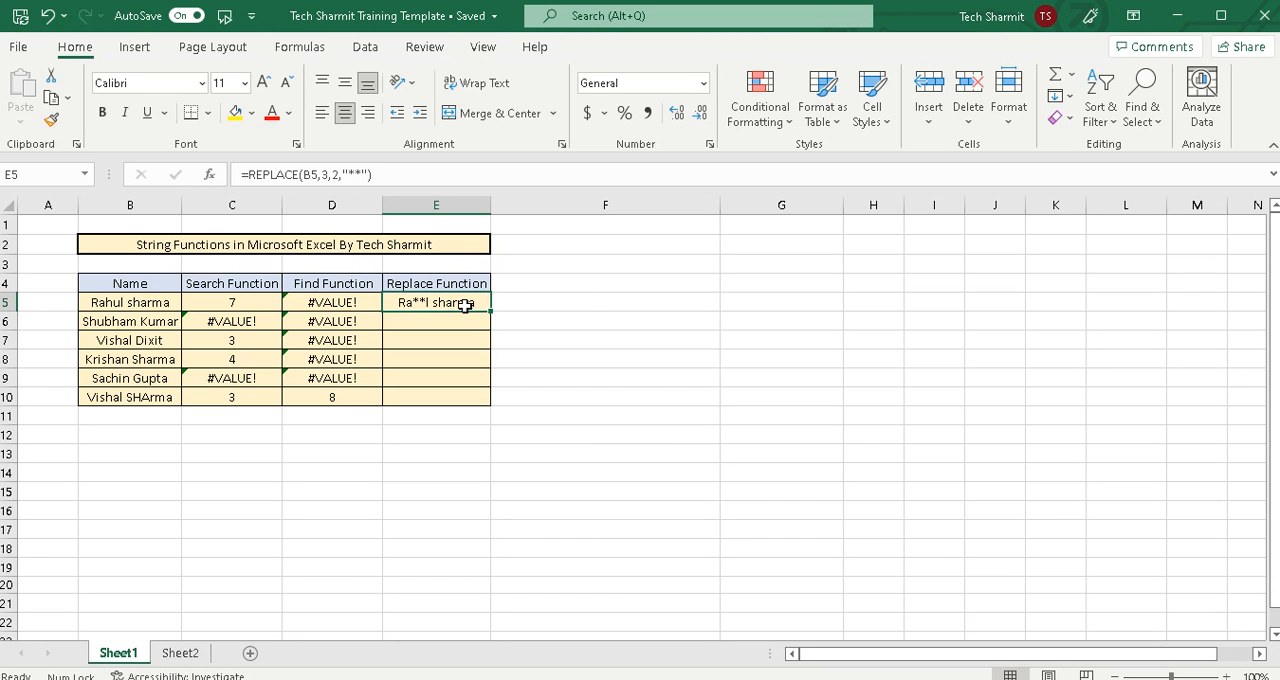
left_click_drag(490, 311, 488, 403)
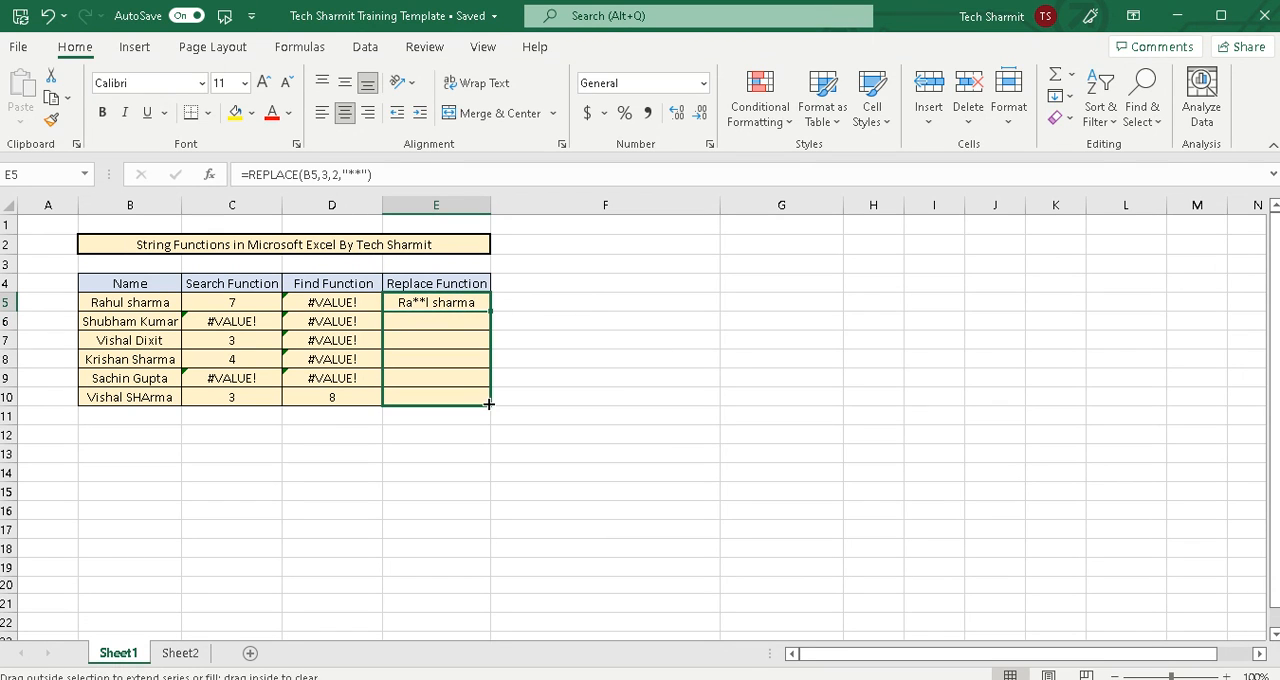
left_click(711, 300)
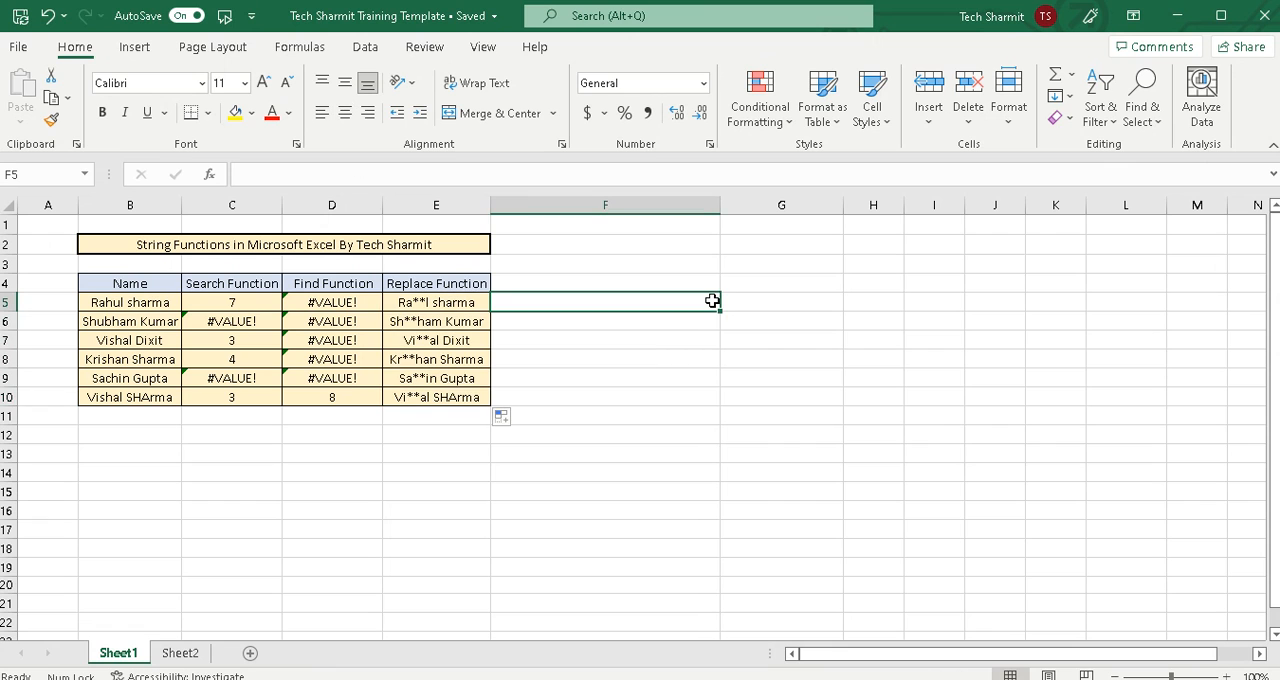
left_click_drag(443, 287, 446, 300)
left_click(446, 300)
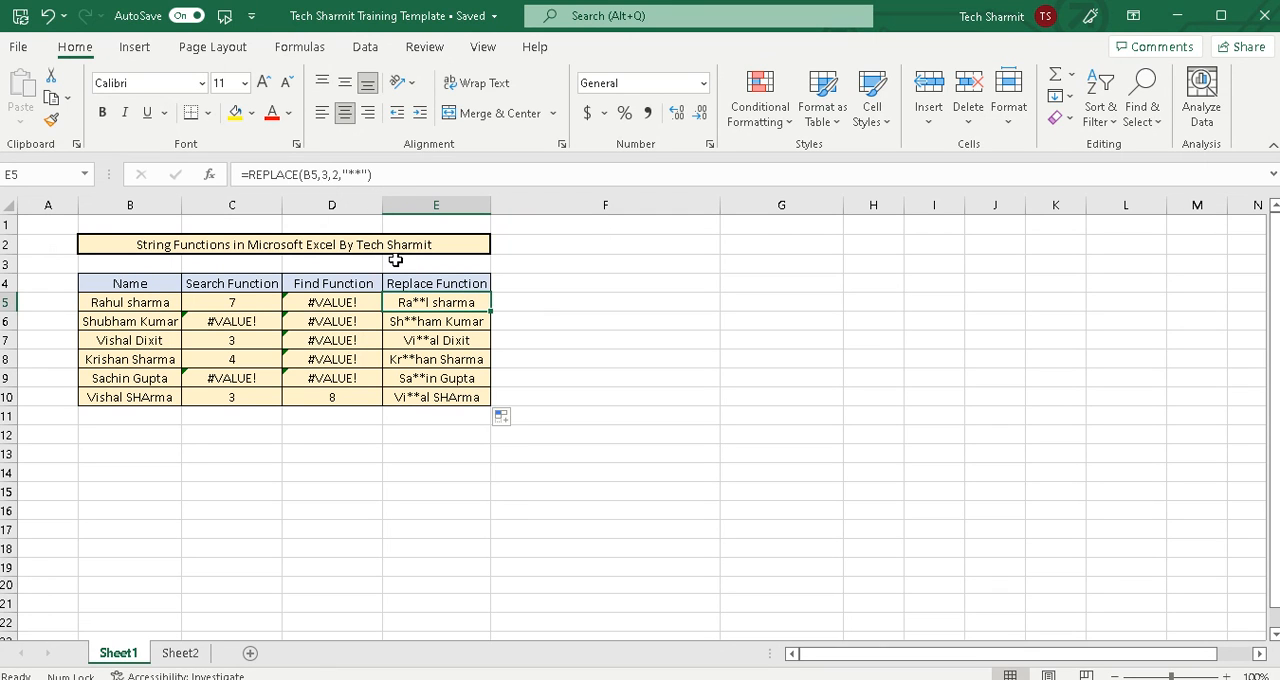
left_click(672, 348)
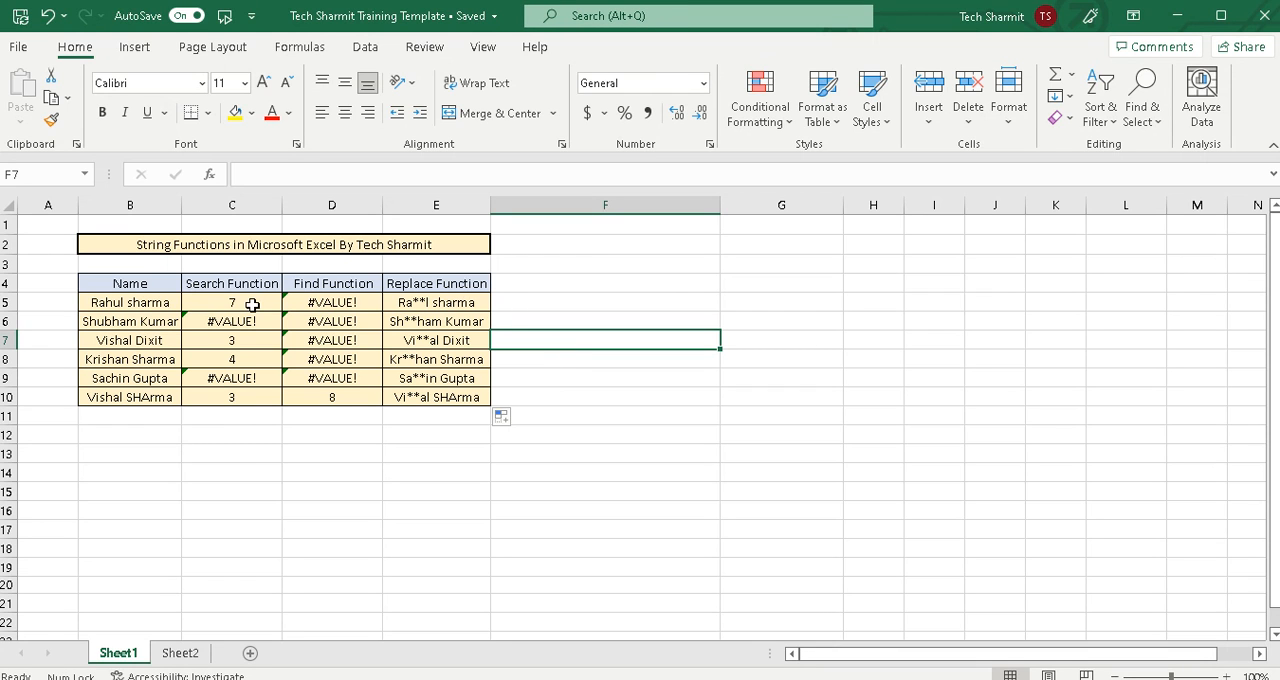
Clear the contents of C5:E10 in the Search, Find and Replace Function columns
left_click_drag(238, 299, 409, 395)
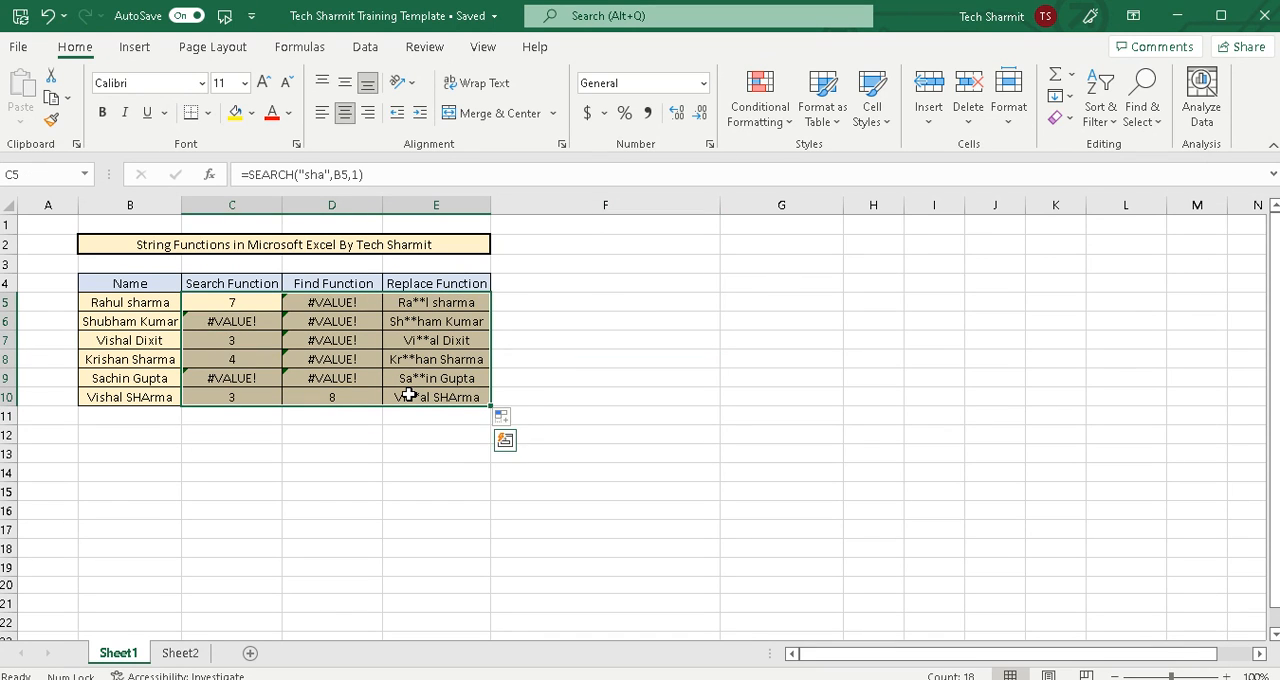
key("Delete")
left_click(683, 400)
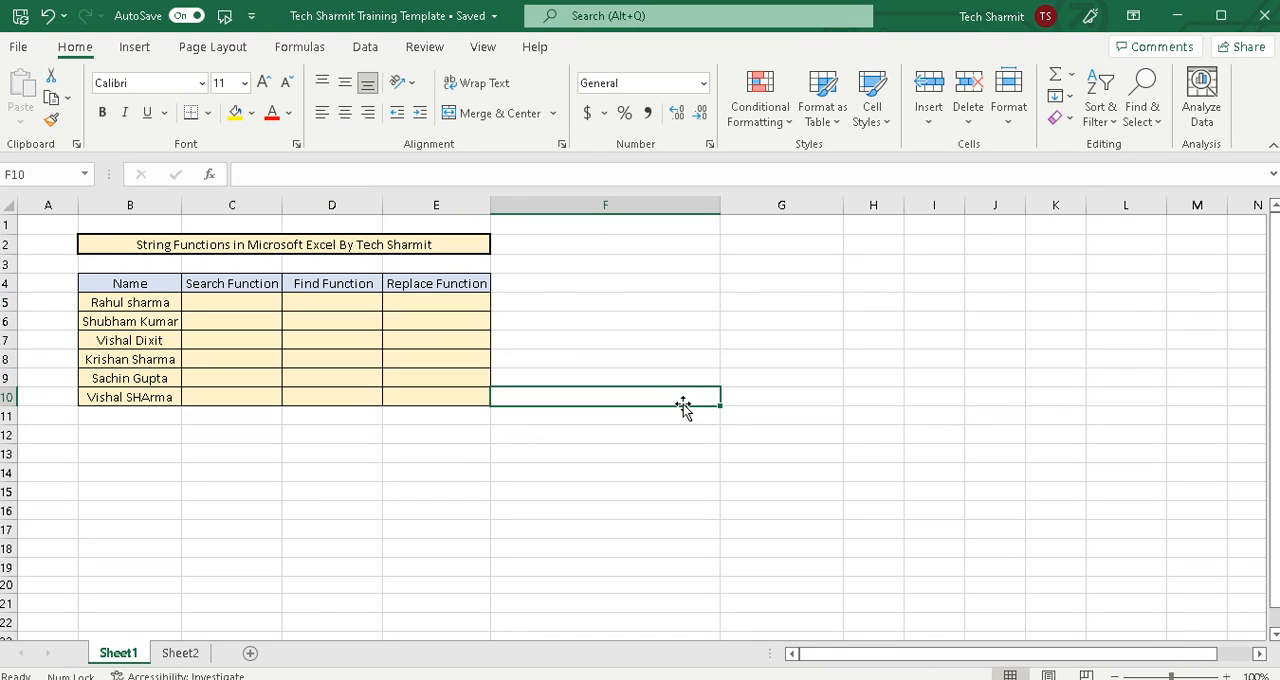